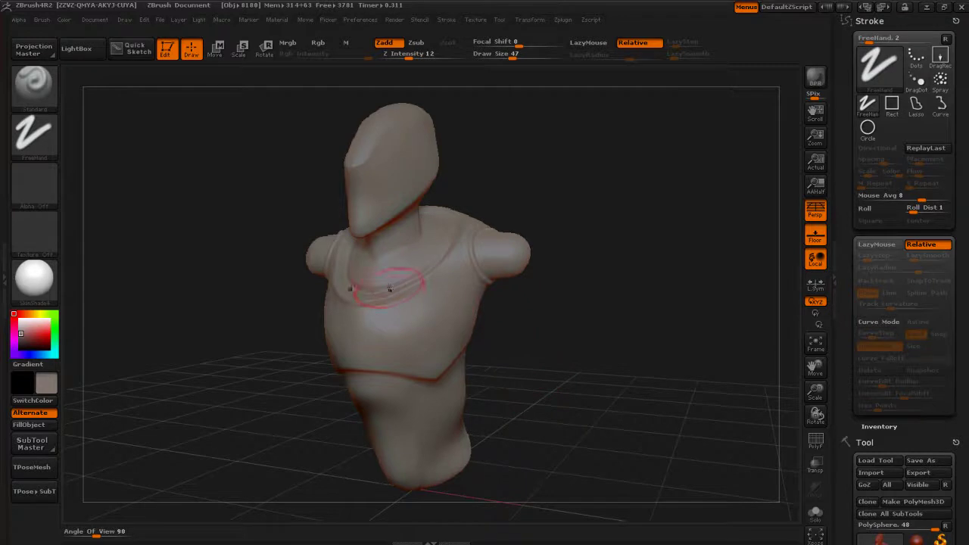
# Step: Choose the ClayTubes brush with draw size 53, try strokes across the side of the chest, and undo them
pyautogui.press('b')
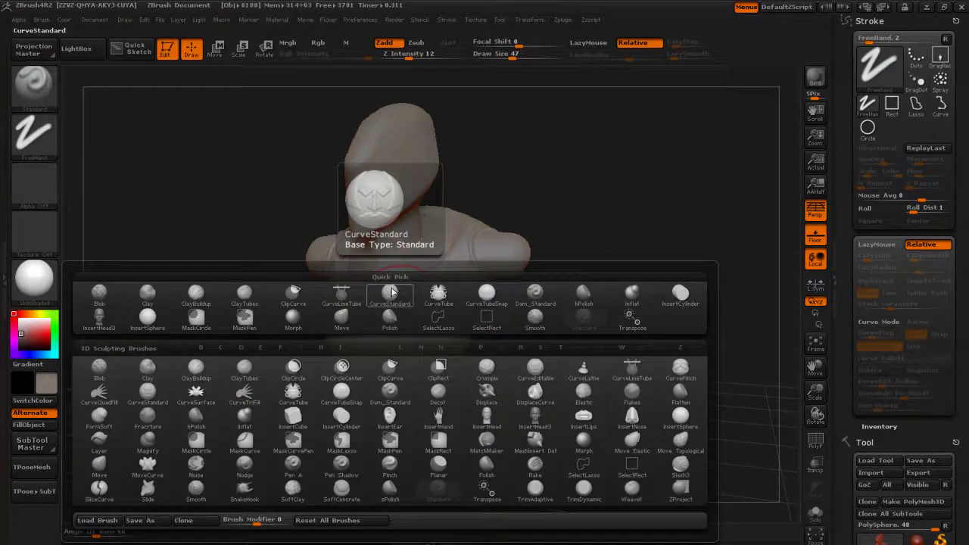
pyautogui.press('c')
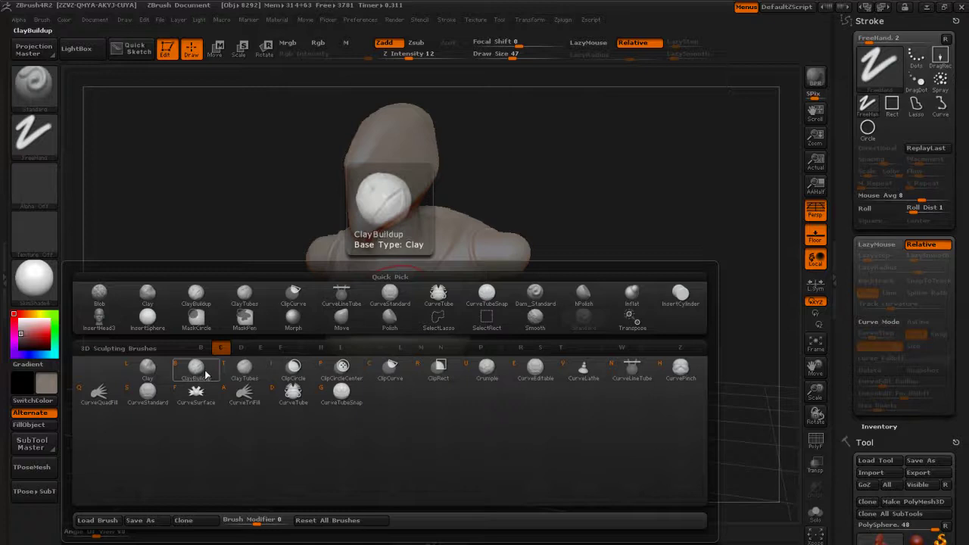
pyautogui.click(245, 371)
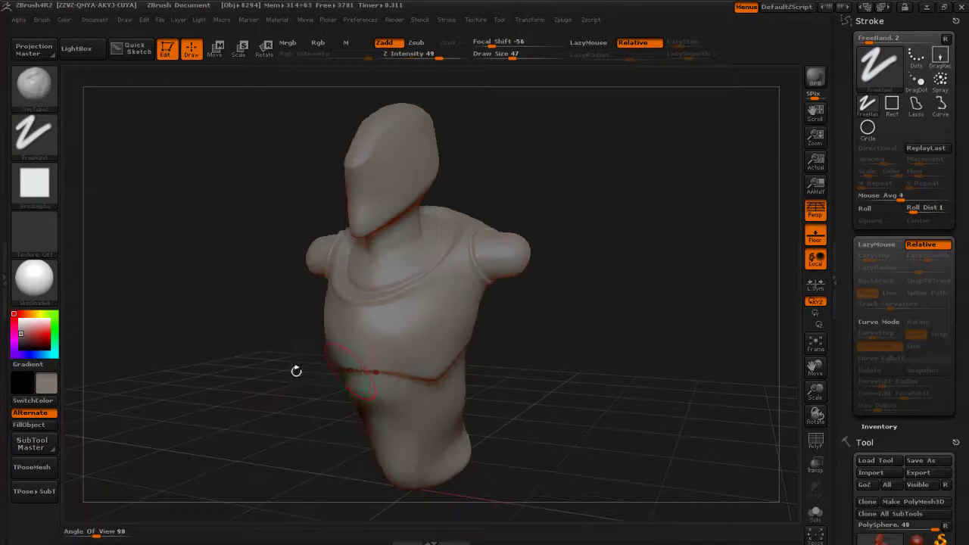
pyautogui.moveTo(550, 328); pyautogui.dragTo(439, 329)
pyautogui.press('s')
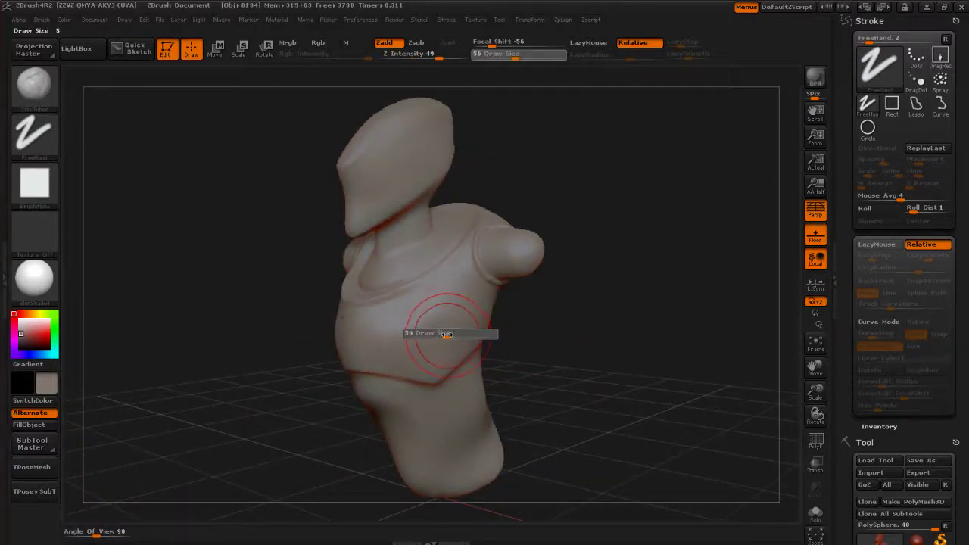
pyautogui.click(449, 335)
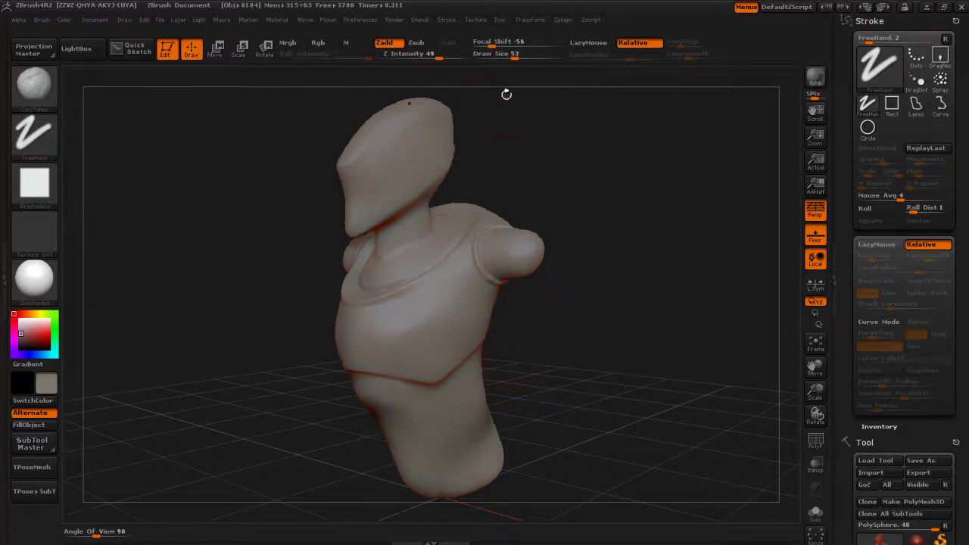
pyautogui.moveTo(523, 353)
pyautogui.mouseDown()
pyautogui.moveTo(431, 340)
pyautogui.moveTo(459, 309)
pyautogui.moveTo(438, 337)
pyautogui.moveTo(447, 353)
pyautogui.mouseUp()
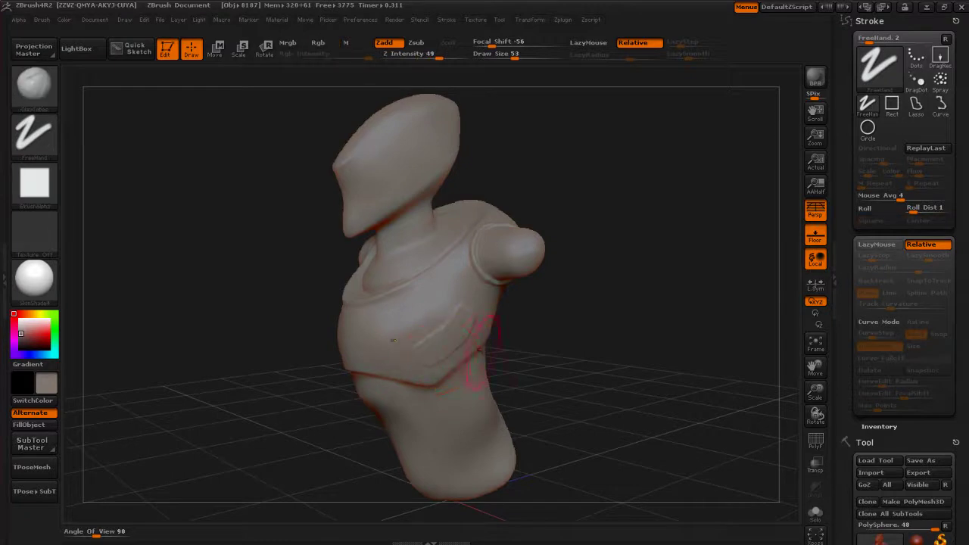
pyautogui.hotkey('ctrl', 'z')
# Step: Build up clay on the side of the abdomen below the chest edge and smooth the strokes into the surface
pyautogui.moveTo(520, 369)
pyautogui.mouseDown()
pyautogui.moveTo(581, 363)
pyautogui.moveTo(571, 311)
pyautogui.moveTo(515, 325)
pyautogui.mouseUp()
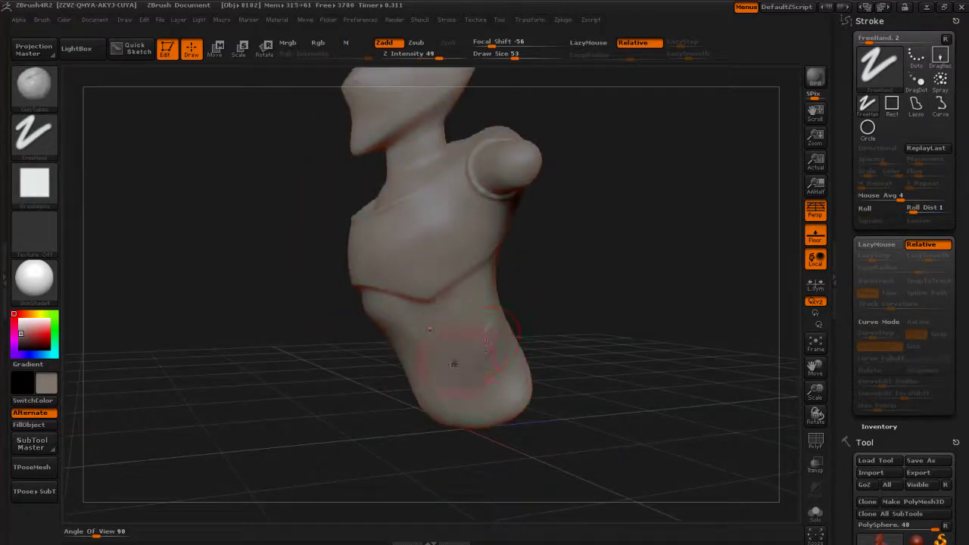
pyautogui.moveTo(530, 313)
pyautogui.mouseDown()
pyautogui.moveTo(579, 306)
pyautogui.moveTo(544, 292)
pyautogui.moveTo(539, 333)
pyautogui.mouseUp()
pyautogui.press('b')
pyautogui.press('s')
pyautogui.press('t')
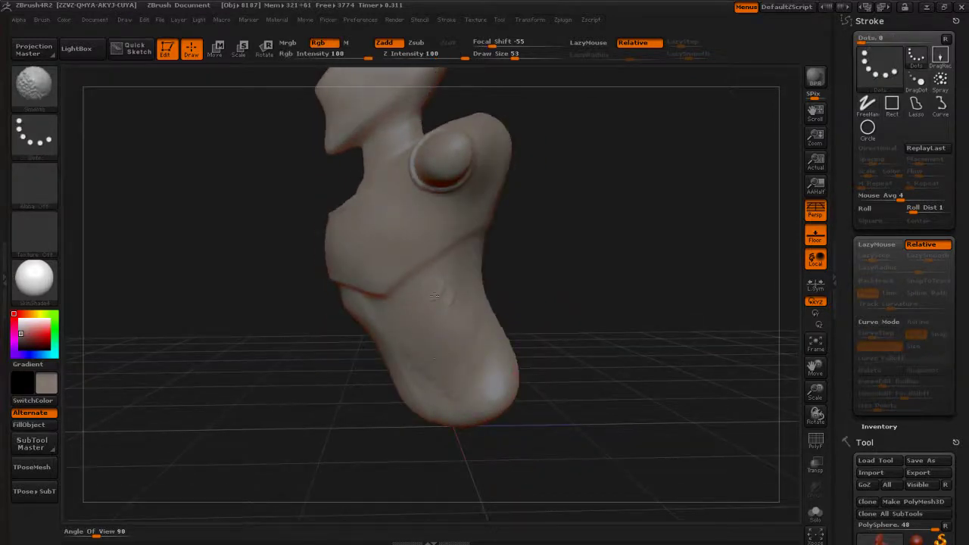
pyautogui.keyDown('shift'); pyautogui.moveTo(423, 356); pyautogui.dragTo(465, 374); pyautogui.keyUp('shift')
pyautogui.moveTo(519, 351); pyautogui.dragTo(528, 353)
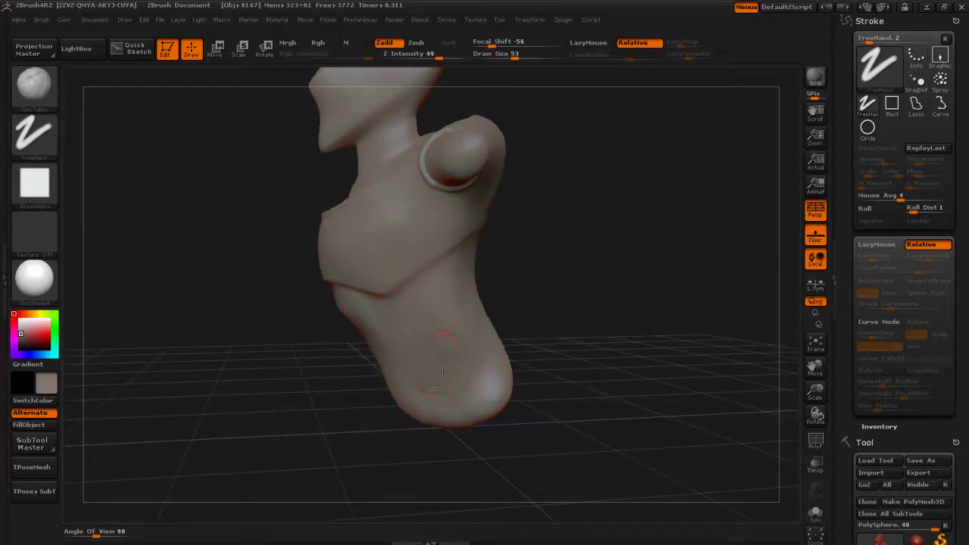
pyautogui.moveTo(517, 337); pyautogui.dragTo(539, 327)
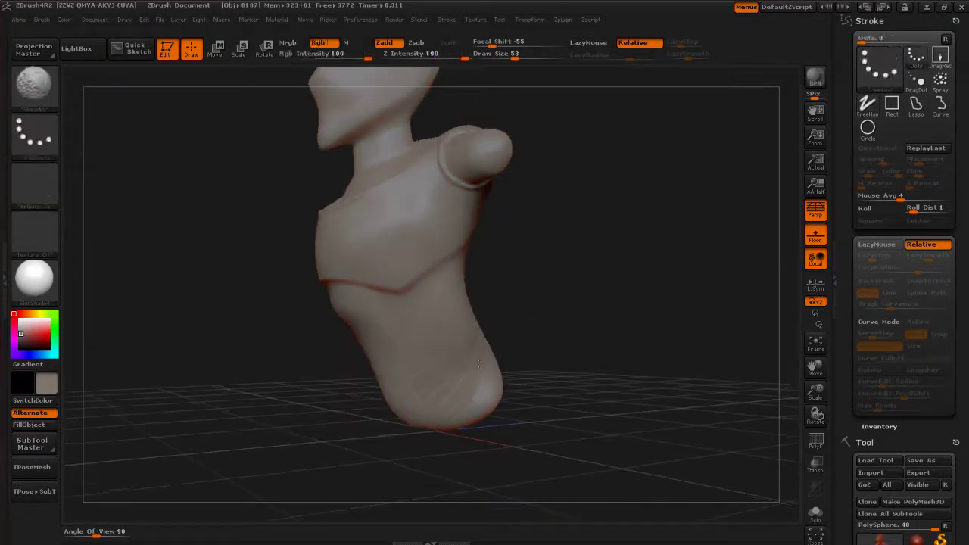
pyautogui.keyDown('shift'); pyautogui.moveTo(444, 384); pyautogui.dragTo(453, 356); pyautogui.keyUp('shift')
# Step: Add and soften clay volume on the waist directly below the pointed chest edge
pyautogui.moveTo(522, 328); pyautogui.dragTo(413, 314)
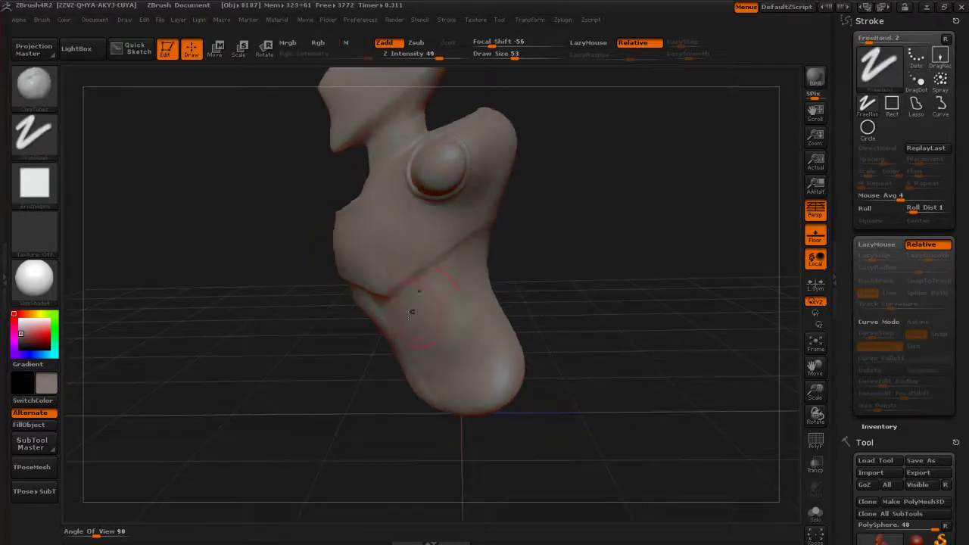
pyautogui.press('shift')
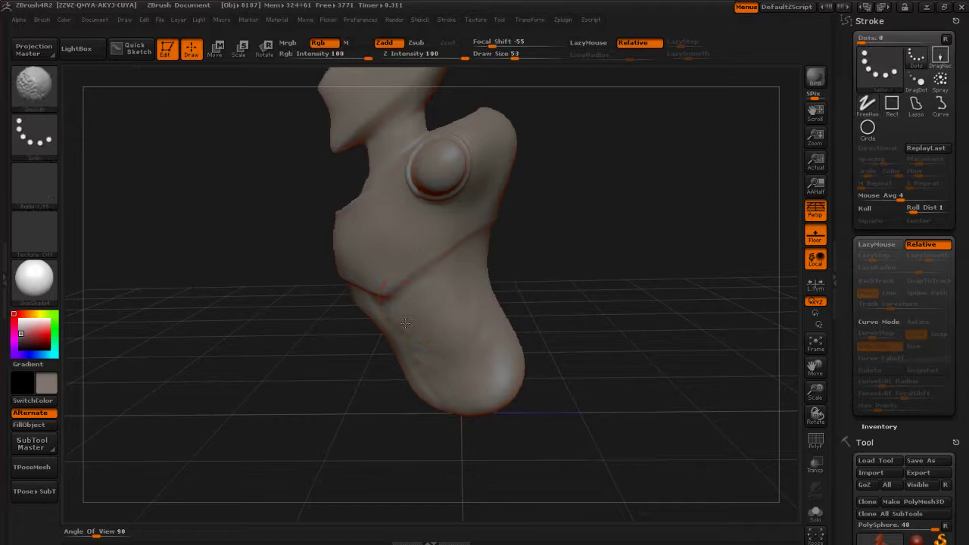
pyautogui.moveTo(568, 325); pyautogui.dragTo(500, 322)
pyautogui.moveTo(570, 311)
pyautogui.mouseDown()
pyautogui.moveTo(602, 285)
pyautogui.moveTo(589, 281)
pyautogui.mouseUp()
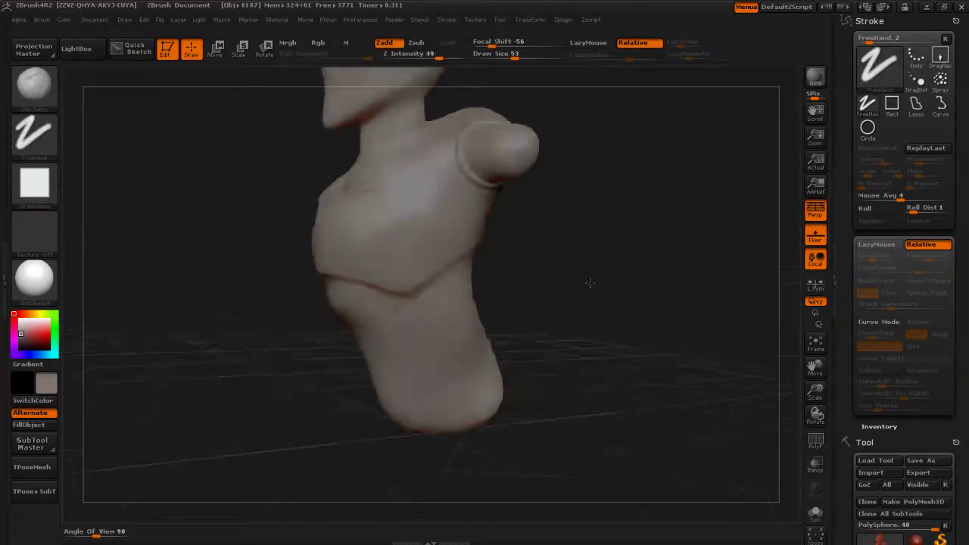
# Step: Set the draw size to 44, lay clay strokes over the lower flank and hip, and smooth them
pyautogui.press('s')
pyautogui.moveTo(473, 396); pyautogui.dragTo(434, 401)
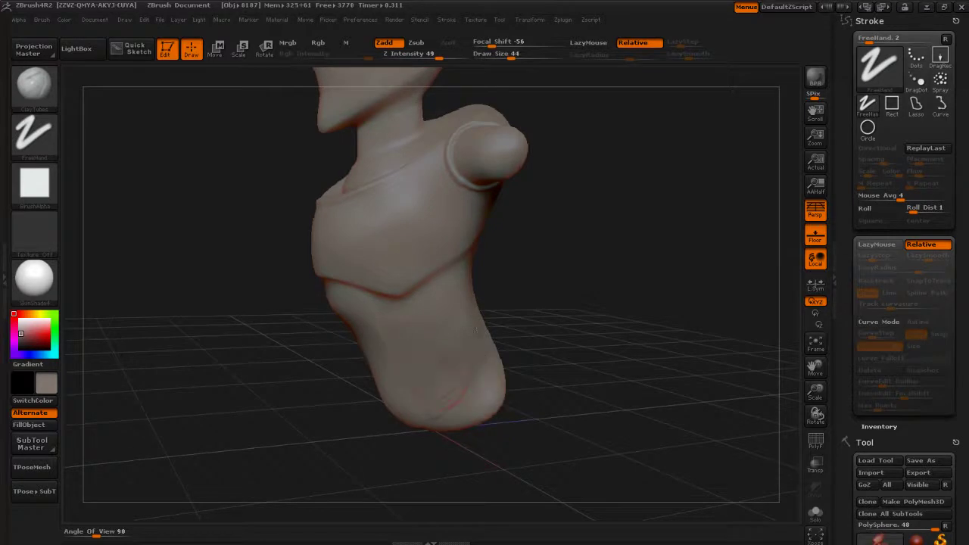
pyautogui.moveTo(536, 321); pyautogui.dragTo(496, 326)
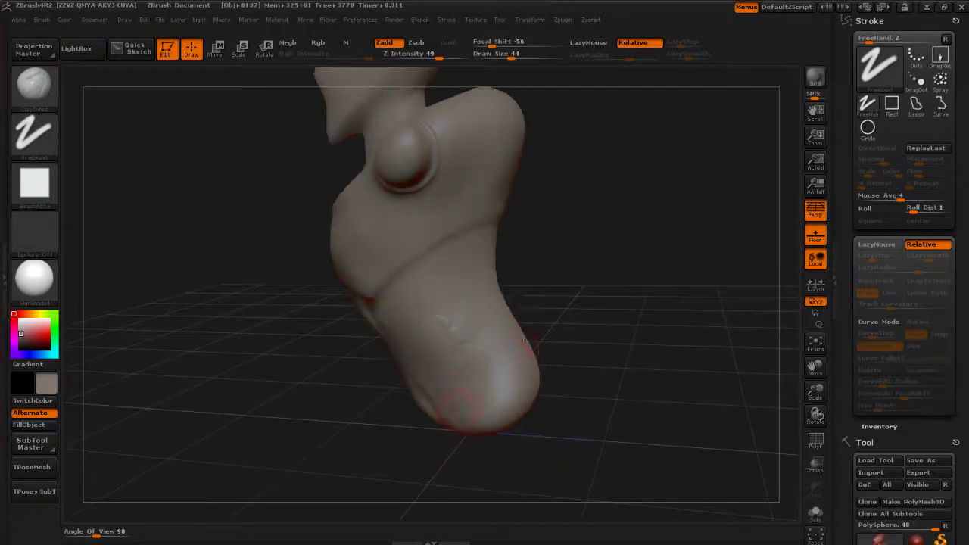
pyautogui.keyDown('shift'); pyautogui.moveTo(457, 394); pyautogui.dragTo(456, 393); pyautogui.keyUp('shift')
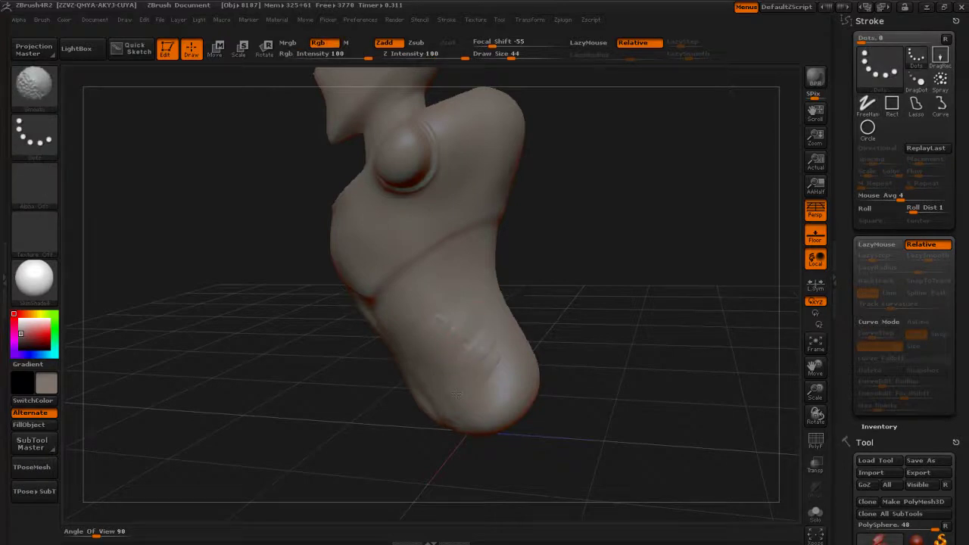
pyautogui.moveTo(536, 320); pyautogui.dragTo(558, 307)
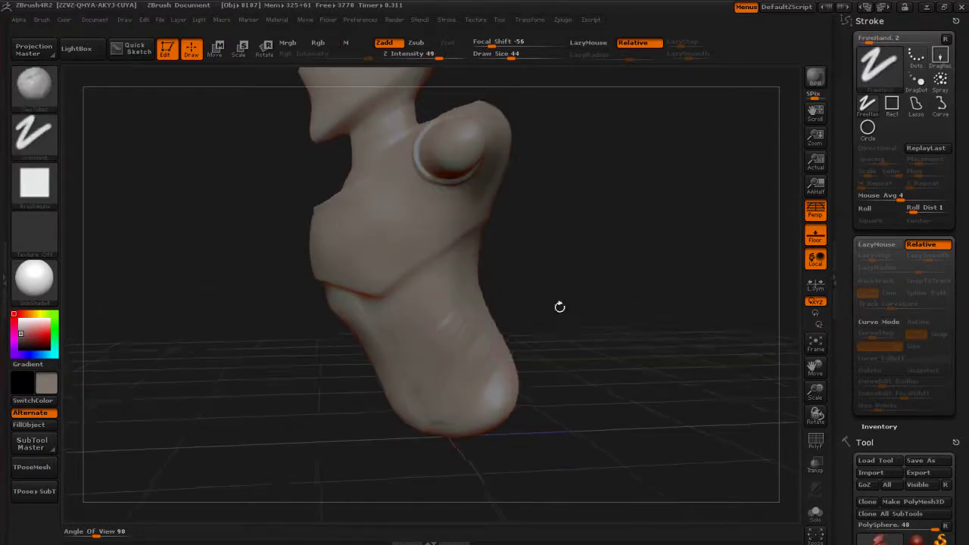
pyautogui.moveTo(447, 351)
pyautogui.keyDown('shift'); pyautogui.mouseDown()
pyautogui.moveTo(432, 359)
pyautogui.moveTo(457, 336)
pyautogui.moveTo(454, 294)
pyautogui.mouseUp(); pyautogui.keyUp('shift')
pyautogui.press('shift')
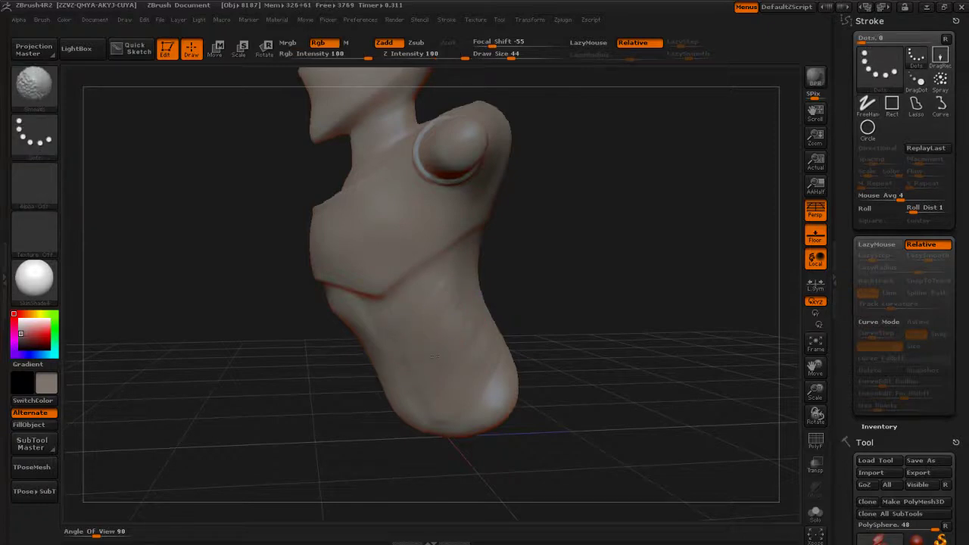
pyautogui.press('shift')
# Step: Sculpt and smooth the oblique forms along the side of the waist down to the hip
pyautogui.moveTo(569, 389)
pyautogui.mouseDown()
pyautogui.moveTo(550, 396)
pyautogui.moveTo(552, 357)
pyautogui.moveTo(444, 337)
pyautogui.mouseUp()
pyautogui.press('shift')
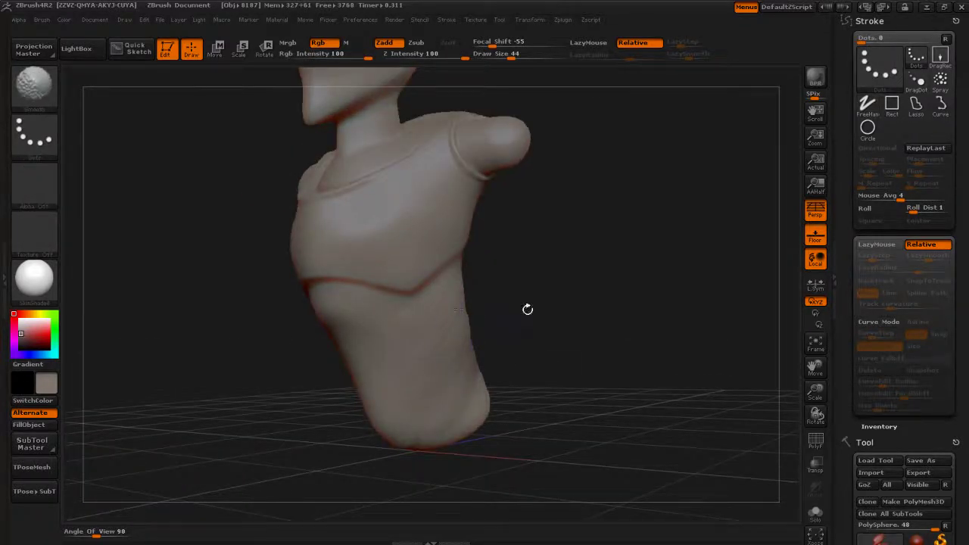
pyautogui.moveTo(525, 310)
pyautogui.mouseDown()
pyautogui.moveTo(455, 322)
pyautogui.moveTo(450, 312)
pyautogui.mouseUp()
pyautogui.press('shift')
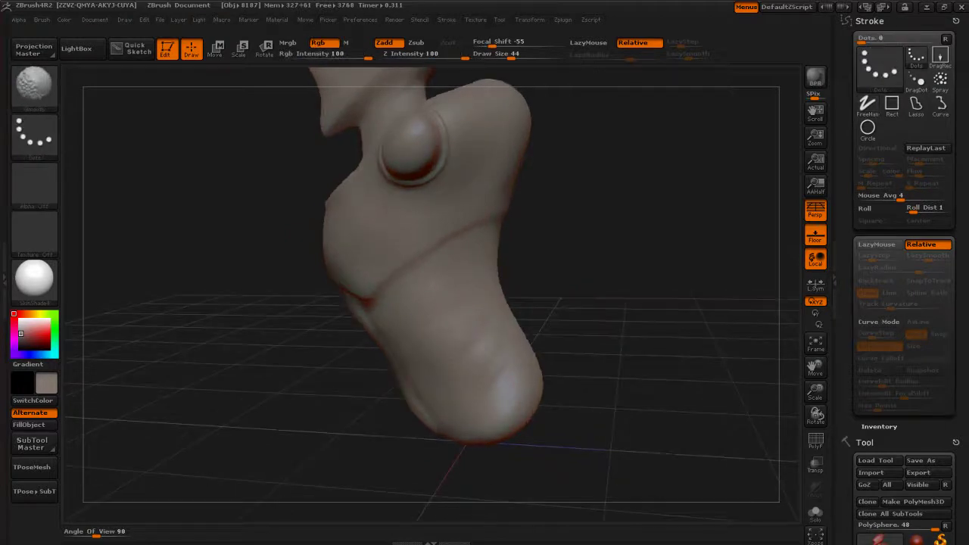
pyautogui.moveTo(586, 363); pyautogui.dragTo(519, 345)
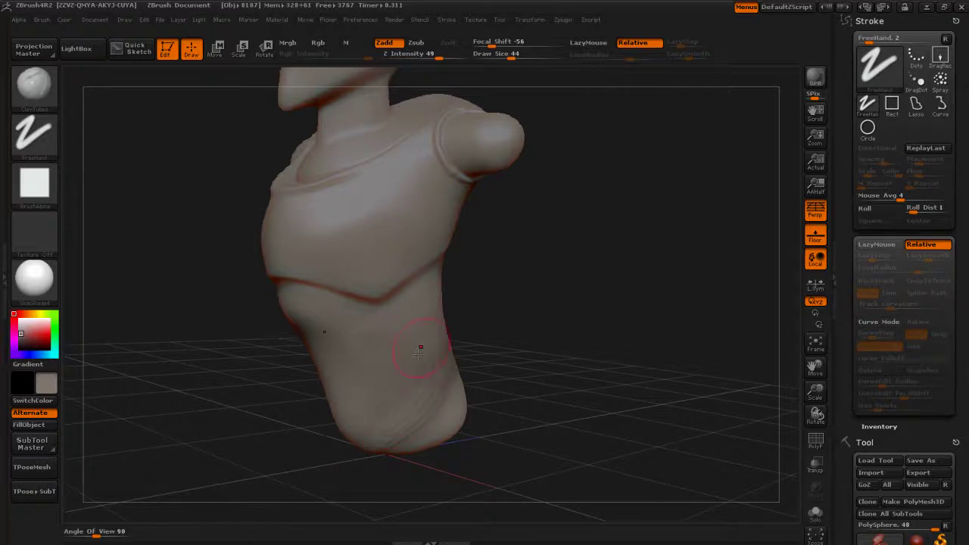
pyautogui.press('shift')
pyautogui.moveTo(498, 346); pyautogui.dragTo(494, 354)
pyautogui.moveTo(459, 389); pyautogui.dragTo(407, 335)
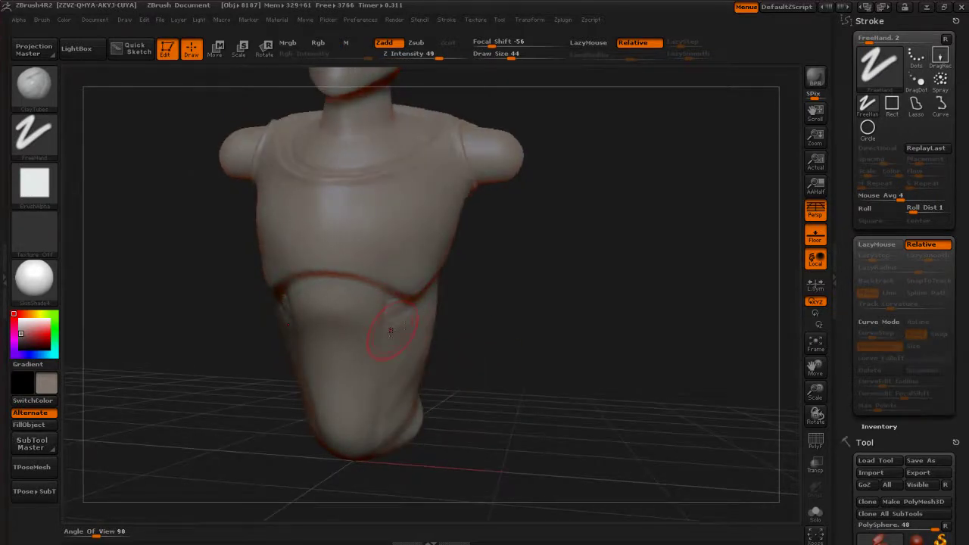
pyautogui.press('shift')
# Step: Add a row of short diagonal clay ridges on the flank below the chest edge to suggest side muscles
pyautogui.moveTo(502, 318)
pyautogui.mouseDown()
pyautogui.moveTo(504, 286)
pyautogui.moveTo(458, 293)
pyautogui.mouseUp()
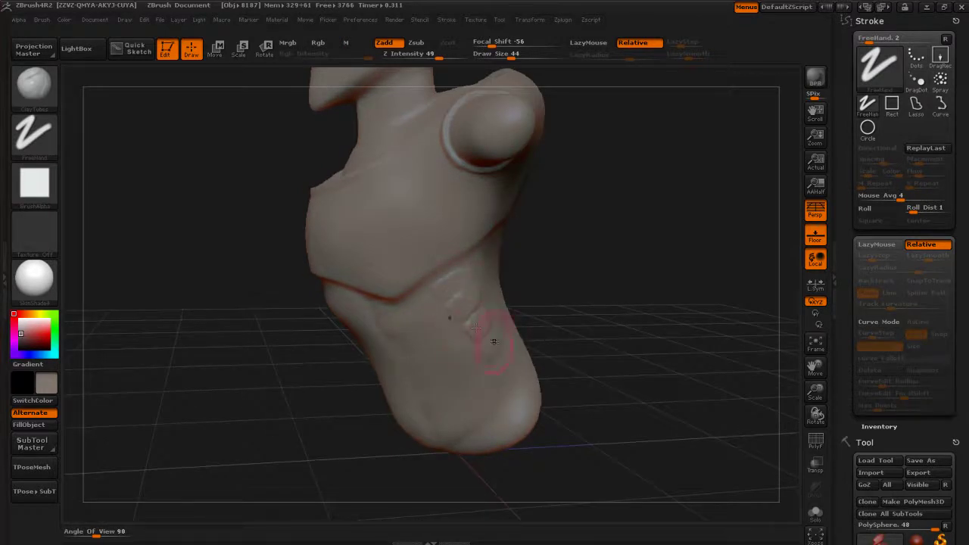
pyautogui.moveTo(571, 360); pyautogui.dragTo(597, 344)
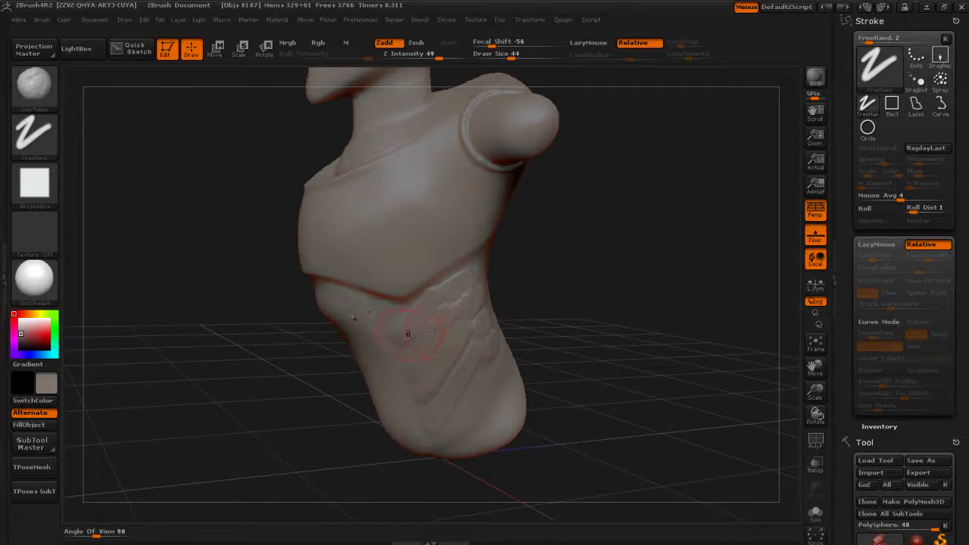
pyautogui.moveTo(563, 346); pyautogui.dragTo(522, 342)
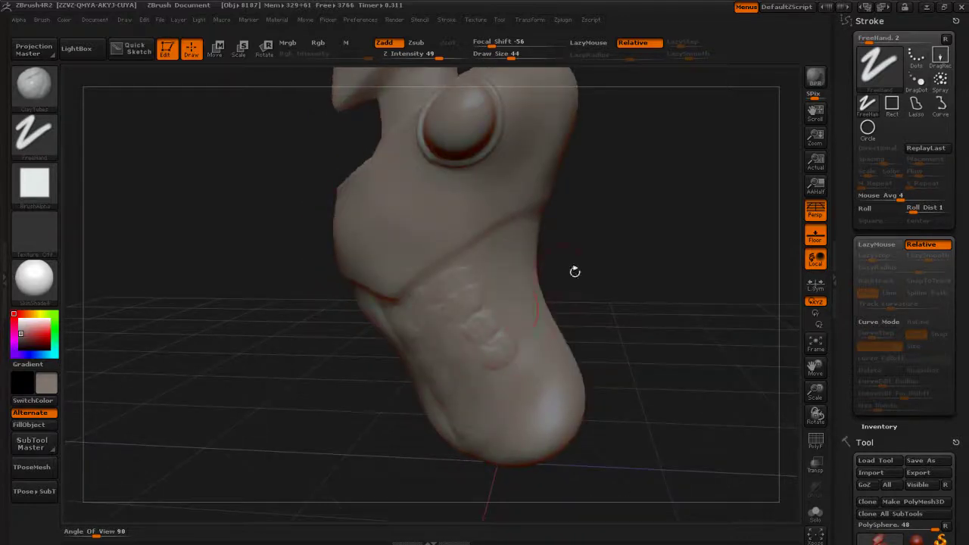
pyautogui.moveTo(573, 270); pyautogui.dragTo(591, 268)
pyautogui.moveTo(512, 283); pyautogui.dragTo(487, 278)
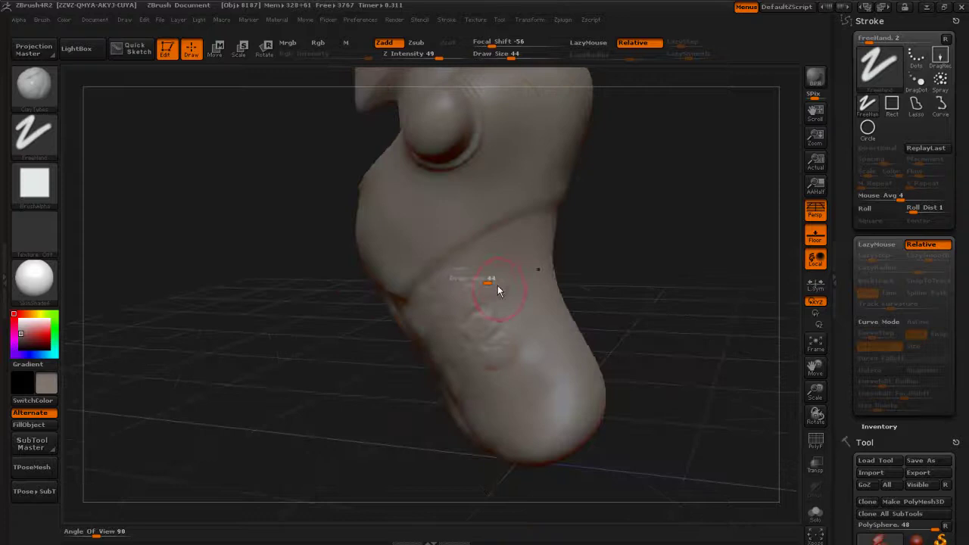
# Step: Set the draw size to 61, build up the flank behind the muscle ridges, and smooth it
pyautogui.press('s')
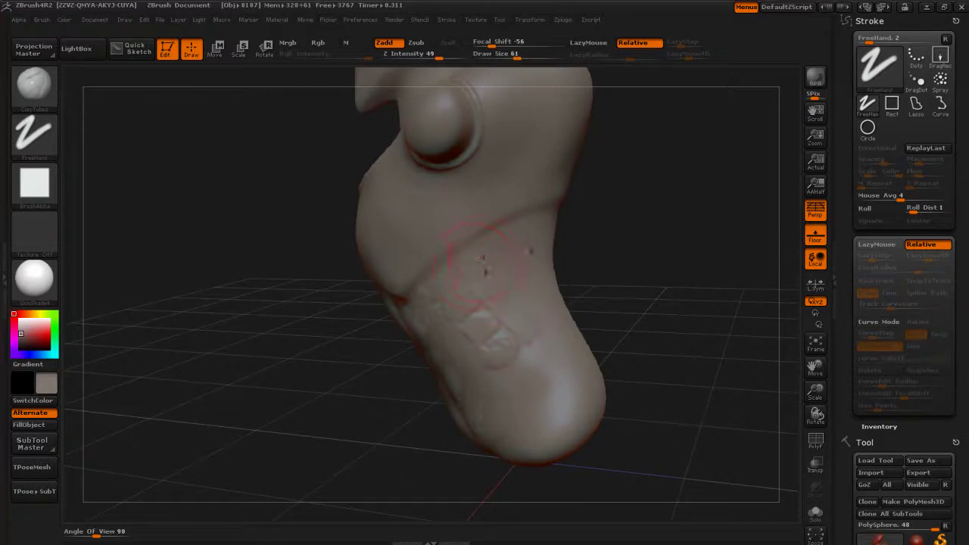
pyautogui.moveTo(490, 273); pyautogui.dragTo(524, 326)
pyautogui.press('shift')
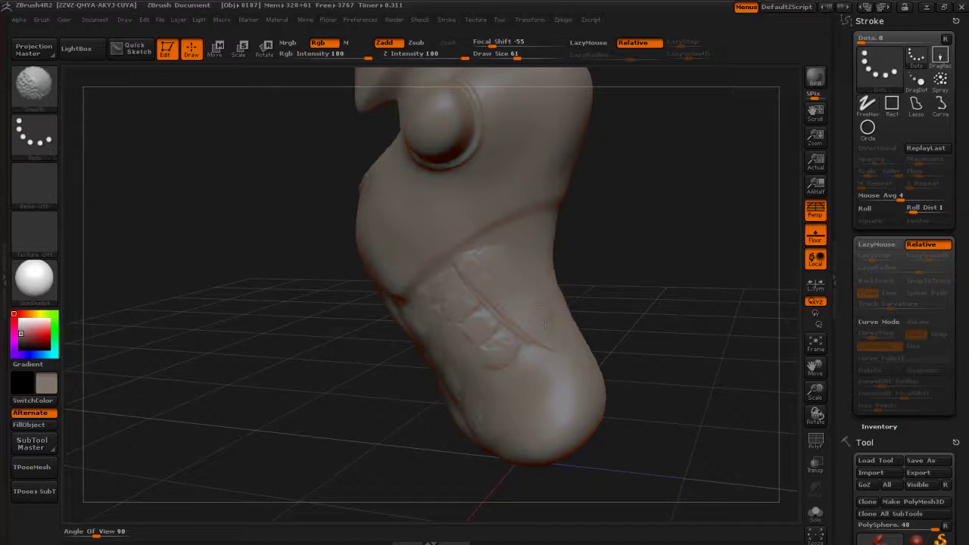
pyautogui.moveTo(493, 270)
pyautogui.keyDown('shift'); pyautogui.mouseDown()
pyautogui.moveTo(512, 244)
pyautogui.moveTo(508, 315)
pyautogui.mouseUp(); pyautogui.keyUp('shift')
# Step: Rework the ridges on the side of the torso at draw size 44 and smooth them into softer forms
pyautogui.moveTo(625, 325); pyautogui.dragTo(443, 303)
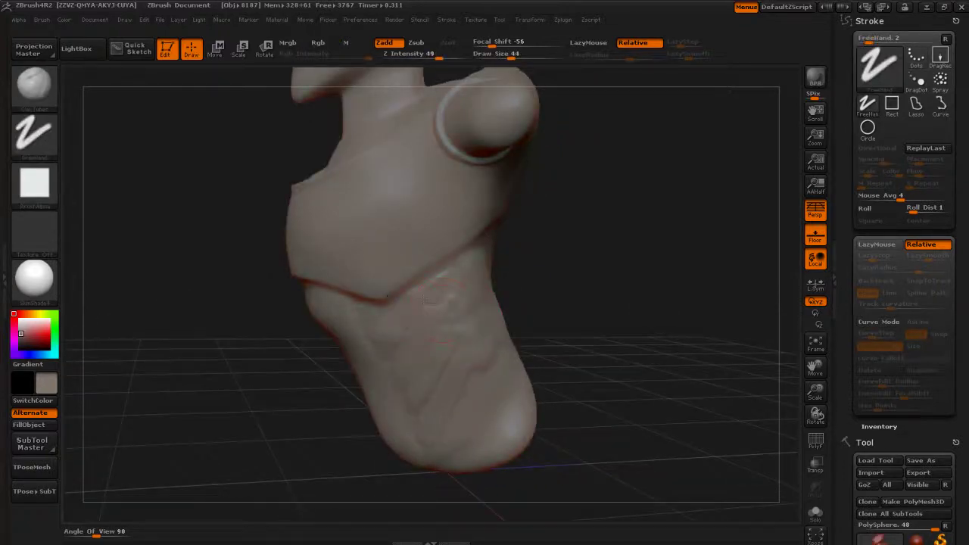
pyautogui.press('shift')
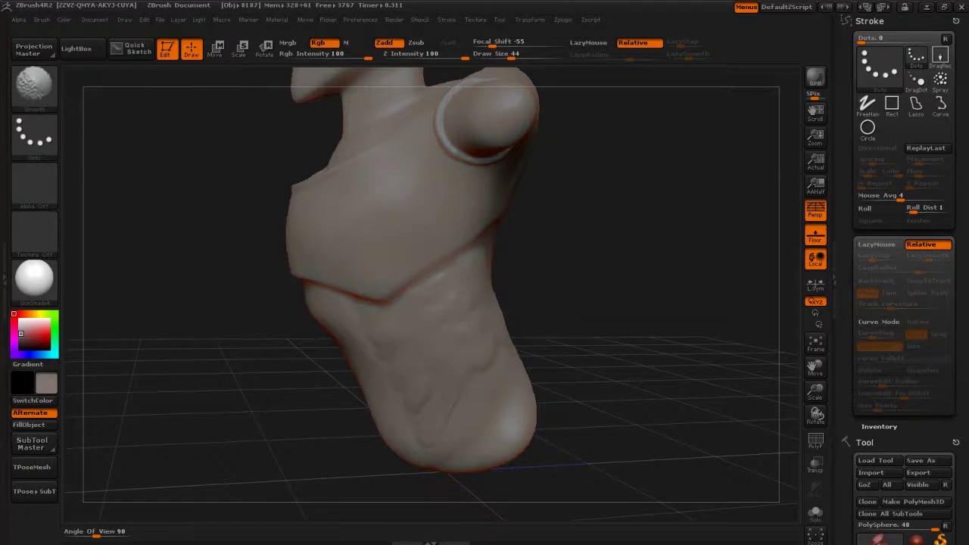
pyautogui.moveTo(455, 297)
pyautogui.keyDown('shift'); pyautogui.mouseDown()
pyautogui.moveTo(498, 318)
pyautogui.moveTo(454, 348)
pyautogui.mouseUp(); pyautogui.keyUp('shift')
pyautogui.press('shift')
# Step: Switch LazyMouse on for strokes on the lower flank, turn it back off, and set the draw size to 31
pyautogui.click(589, 42)
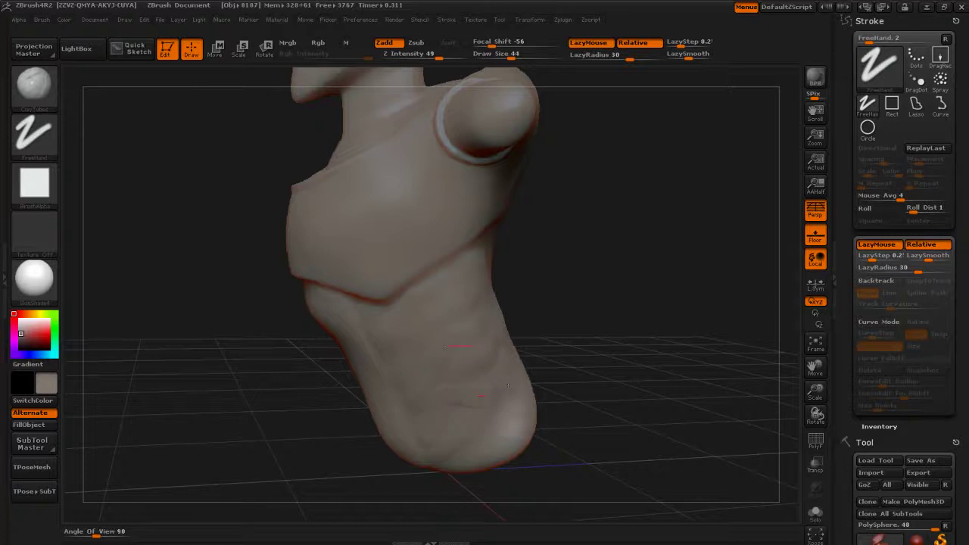
pyautogui.click(588, 43)
pyautogui.press('s')
pyautogui.moveTo(495, 359); pyautogui.dragTo(488, 360)
pyautogui.moveTo(577, 363); pyautogui.dragTo(617, 349)
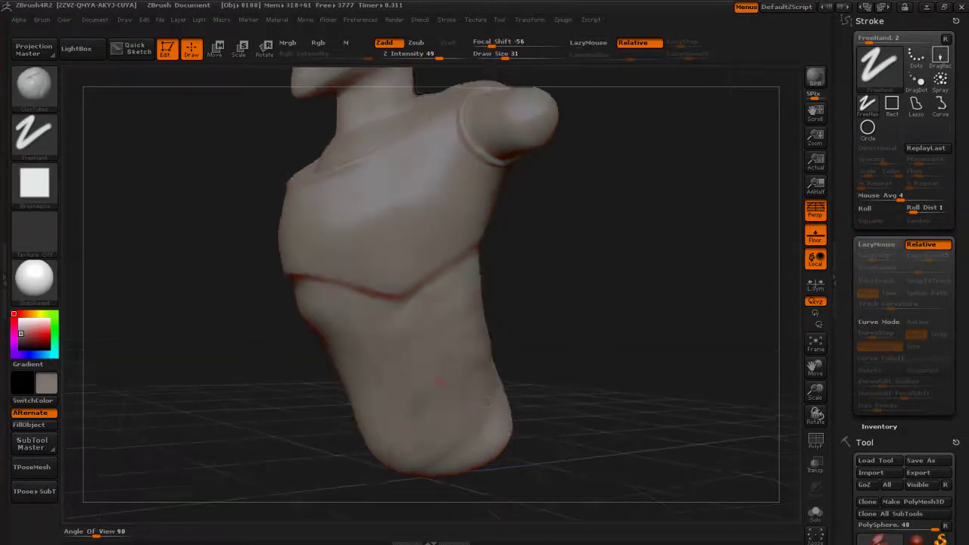
# Step: Set the draw size to 28 and refine the diagonal muscle ridges along the abdomen and flank with ClayTubes strokes
pyautogui.press('s')
pyautogui.moveTo(431, 402); pyautogui.dragTo(414, 410)
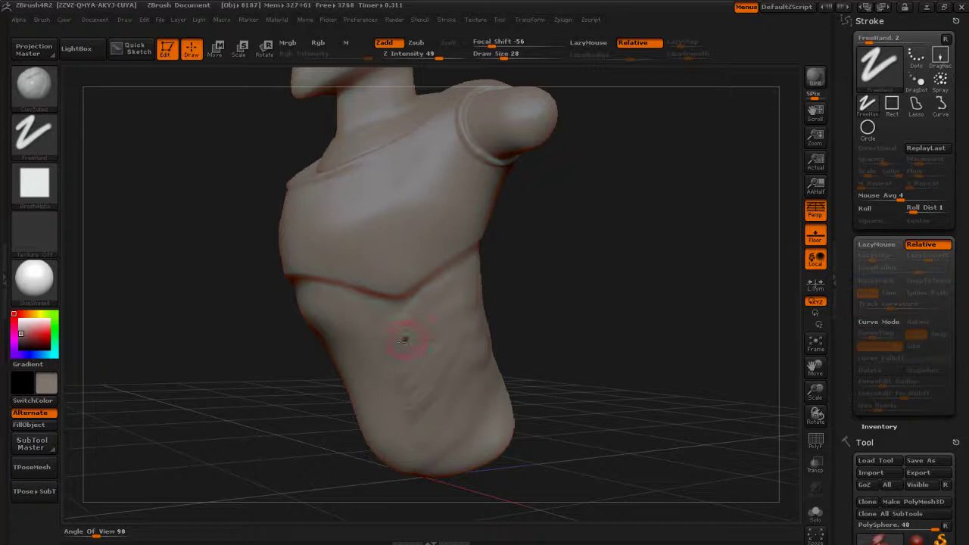
pyautogui.moveTo(506, 340); pyautogui.dragTo(494, 378)
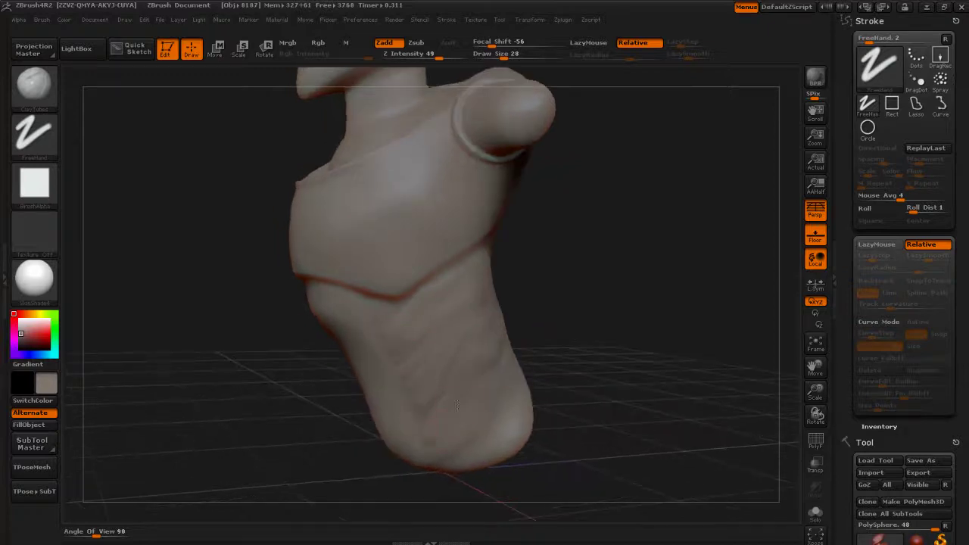
pyautogui.moveTo(594, 319)
pyautogui.mouseDown()
pyautogui.moveTo(576, 325)
pyautogui.moveTo(588, 323)
pyautogui.mouseUp()
pyautogui.moveTo(553, 283); pyautogui.dragTo(524, 297)
pyautogui.moveTo(448, 293); pyautogui.dragTo(437, 277)
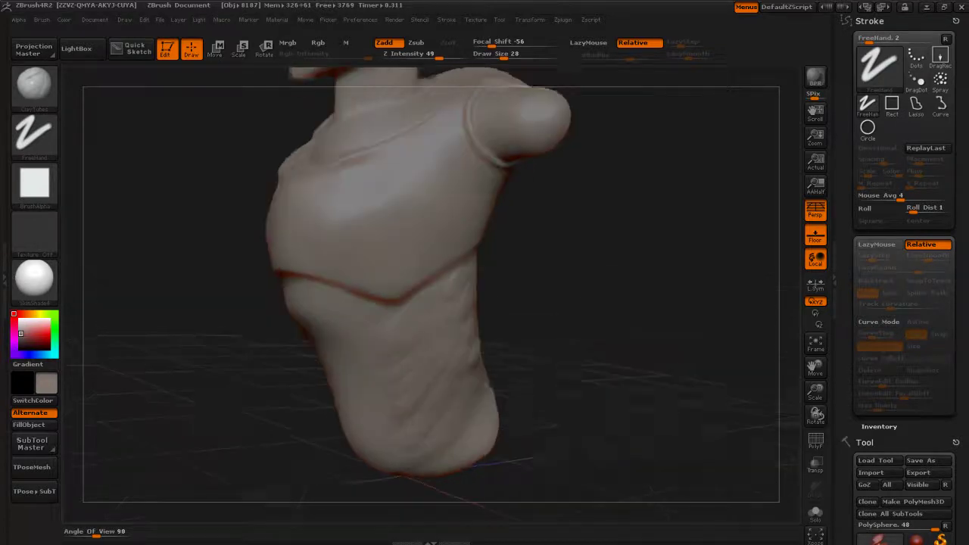
# Step: Enlarge the draw size and smooth the diagonal muscle ridges across the abdomen and flank
pyautogui.press('s')
pyautogui.press('shift')
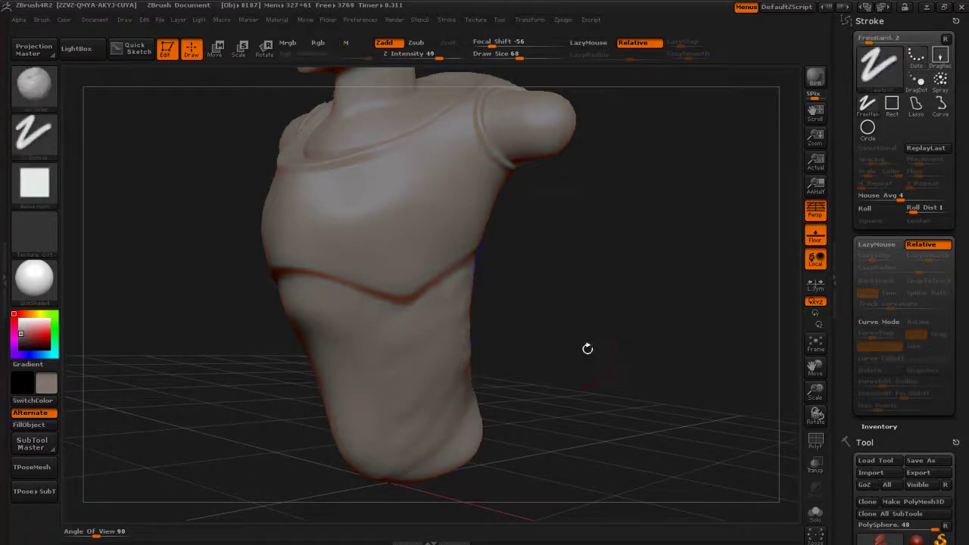
# Step: Build up a column of ClayTubes strokes down the centre of the lower back and smooth it at draw size 56
pyautogui.moveTo(586, 348)
pyautogui.mouseDown()
pyautogui.moveTo(530, 337)
pyautogui.moveTo(575, 326)
pyautogui.moveTo(598, 337)
pyautogui.moveTo(513, 345)
pyautogui.mouseUp()
pyautogui.click(481, 311)
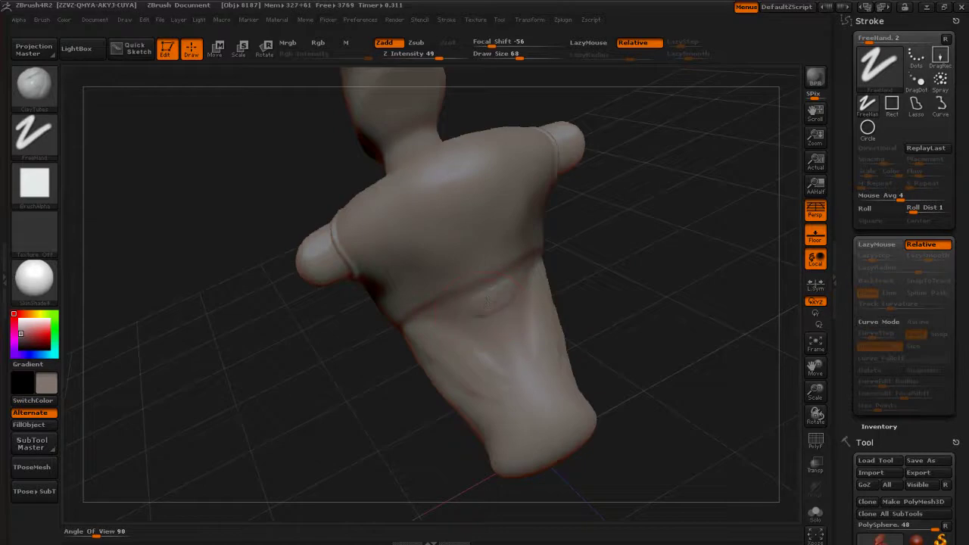
pyautogui.moveTo(480, 305); pyautogui.dragTo(501, 321)
pyautogui.moveTo(506, 322); pyautogui.dragTo(557, 443)
pyautogui.press('s')
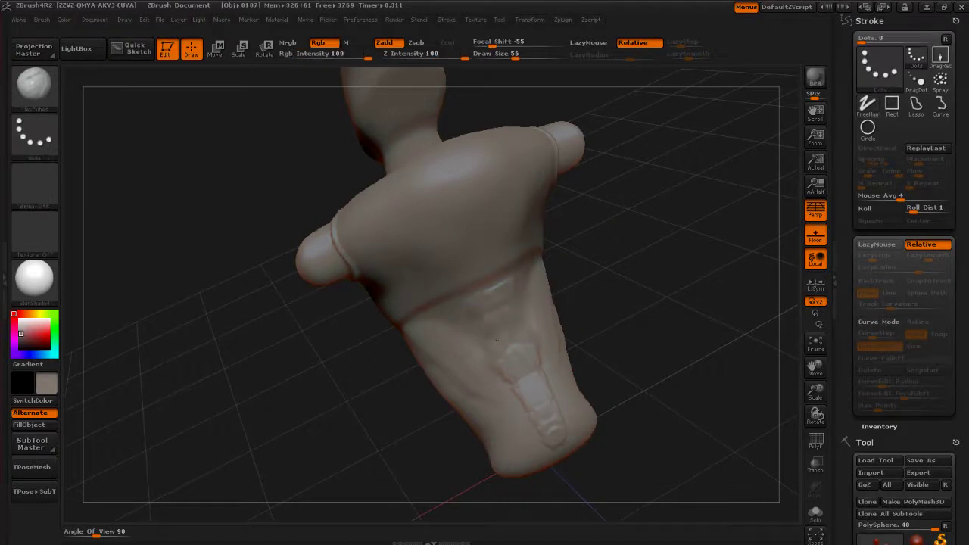
pyautogui.keyDown('shift'); pyautogui.moveTo(500, 289); pyautogui.dragTo(496, 336); pyautogui.keyUp('shift')
pyautogui.keyDown('shift'); pyautogui.moveTo(548, 445); pyautogui.dragTo(539, 405); pyautogui.keyUp('shift')
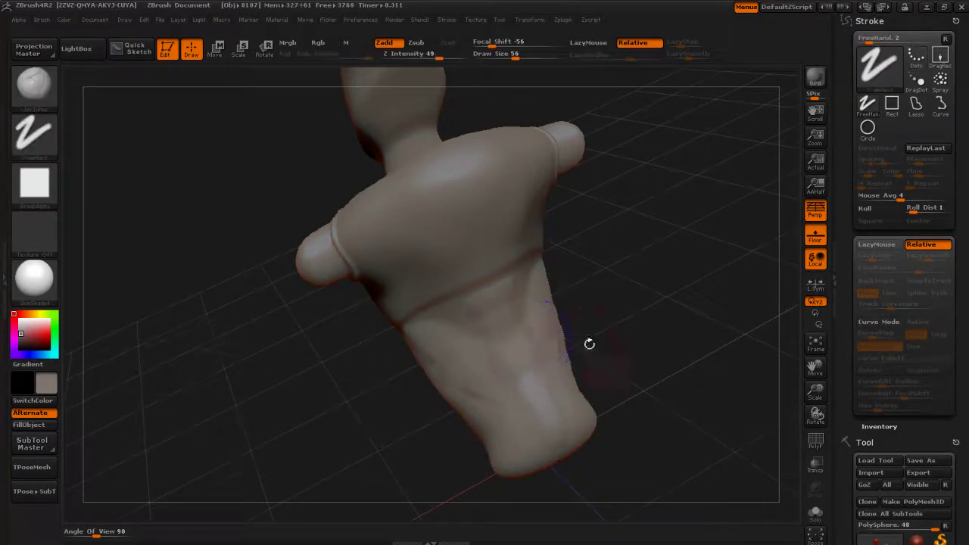
# Step: Switch the ClayTubes brush alpha to the round Alpha 06 and add strokes on the lower back and lower abdomen
pyautogui.moveTo(588, 342); pyautogui.dragTo(623, 329)
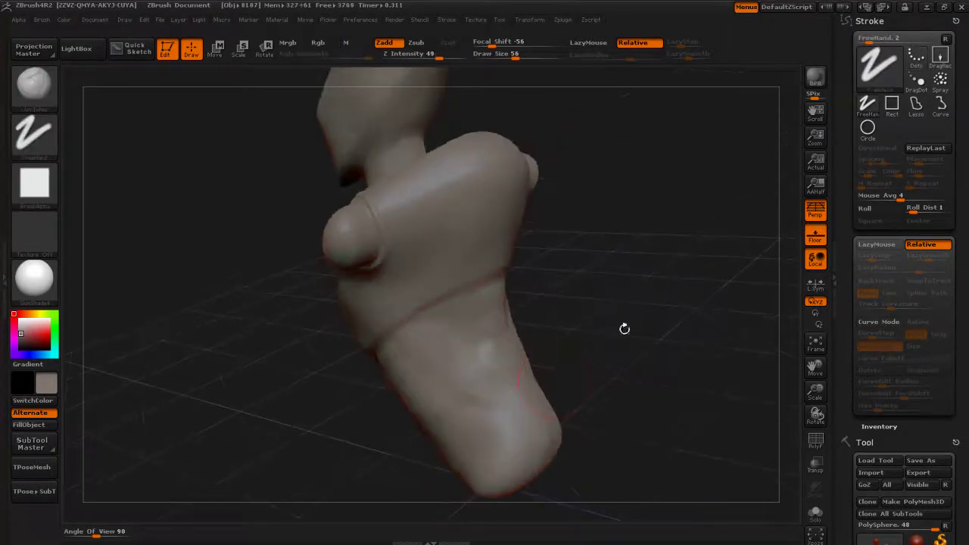
pyautogui.click(37, 186)
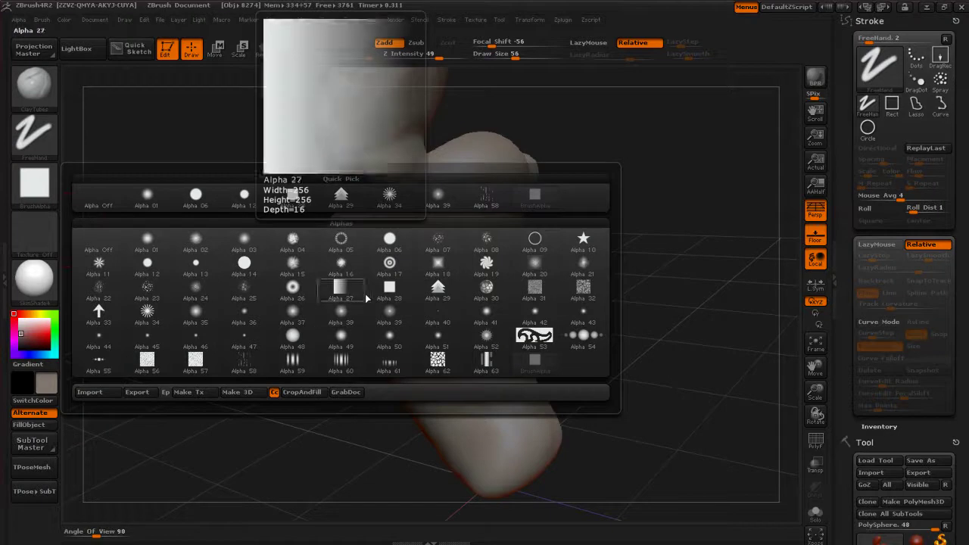
pyautogui.click(389, 241)
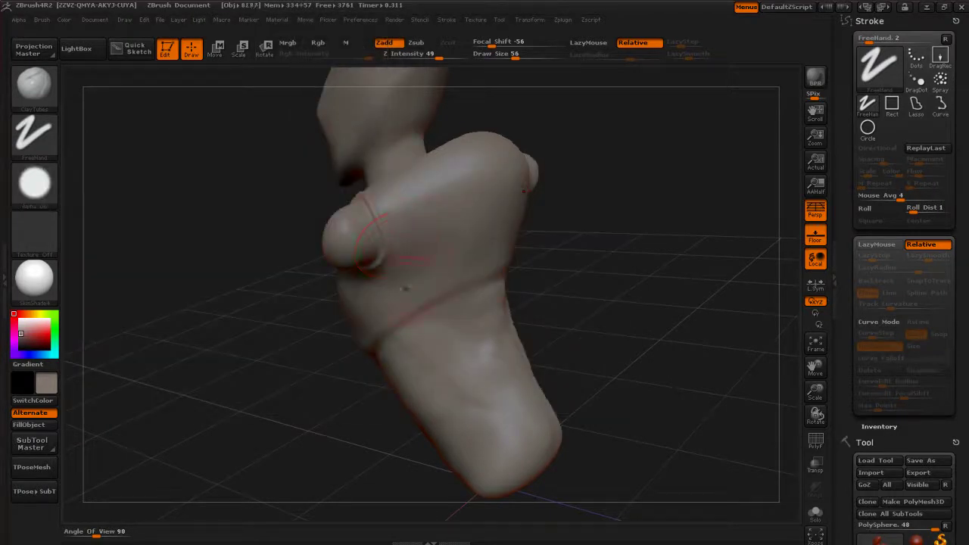
pyautogui.moveTo(482, 340); pyautogui.dragTo(468, 370)
pyautogui.moveTo(566, 331); pyautogui.dragTo(496, 335)
pyautogui.moveTo(424, 356)
pyautogui.mouseDown()
pyautogui.moveTo(541, 336)
pyautogui.moveTo(543, 387)
pyautogui.moveTo(552, 353)
pyautogui.moveTo(444, 414)
pyautogui.mouseUp()
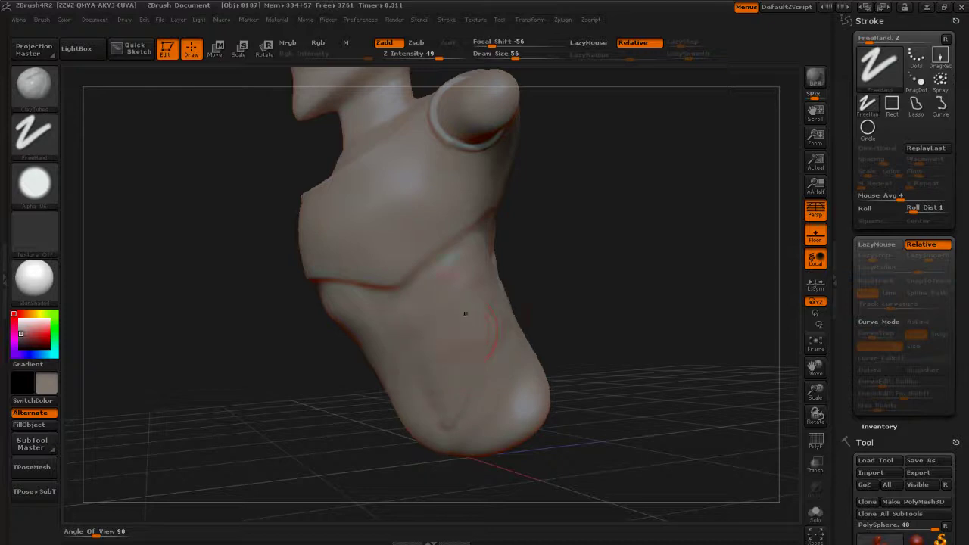
# Step: Sculpt muscle ridges around the flank and up the side of the lower back with ClayTubes
pyautogui.moveTo(557, 325); pyautogui.dragTo(459, 355)
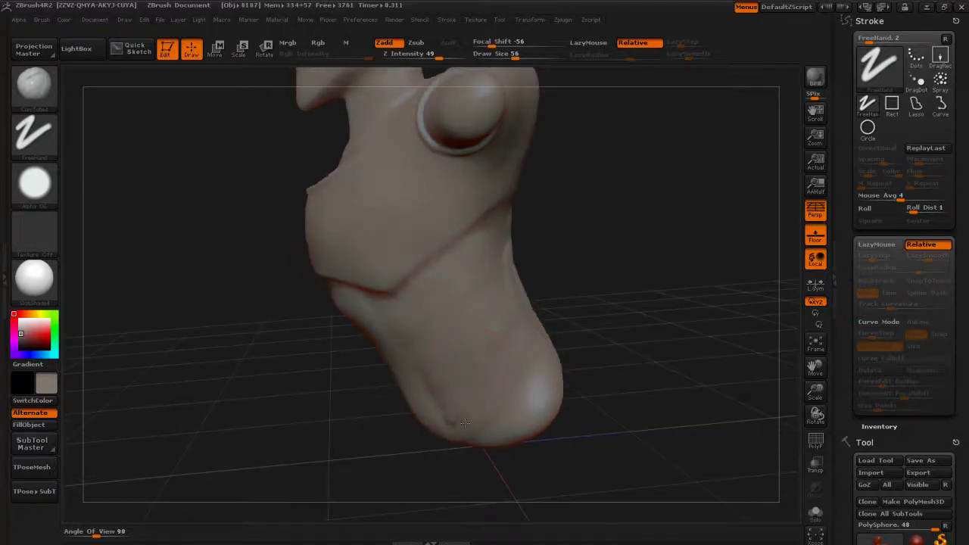
pyautogui.moveTo(558, 308); pyautogui.dragTo(536, 321)
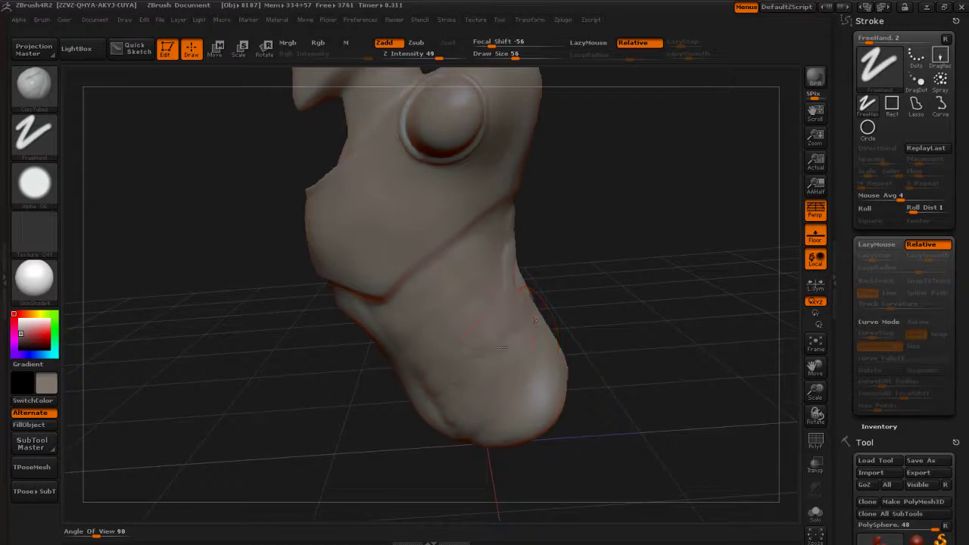
pyautogui.moveTo(561, 280); pyautogui.dragTo(500, 311)
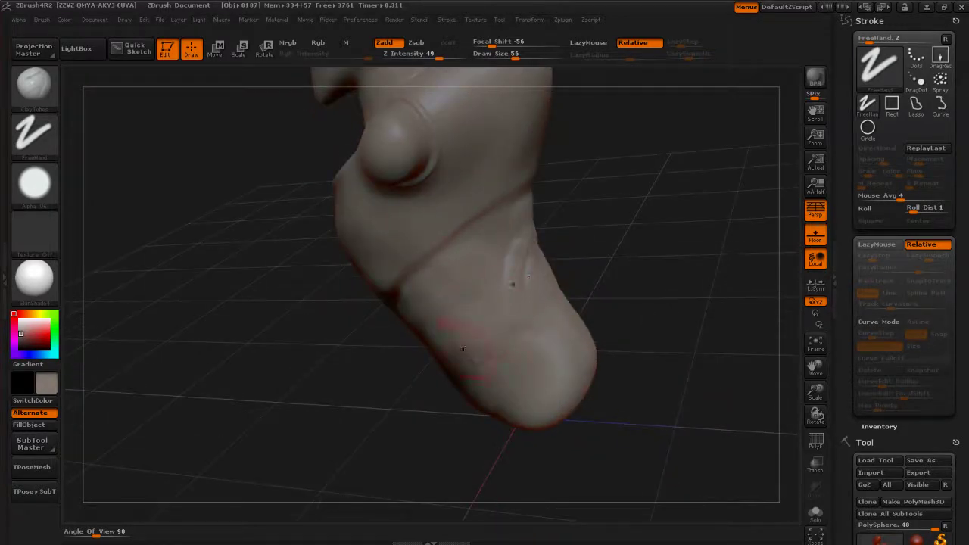
pyautogui.moveTo(546, 273)
pyautogui.mouseDown()
pyautogui.moveTo(469, 306)
pyautogui.moveTo(502, 290)
pyautogui.mouseUp()
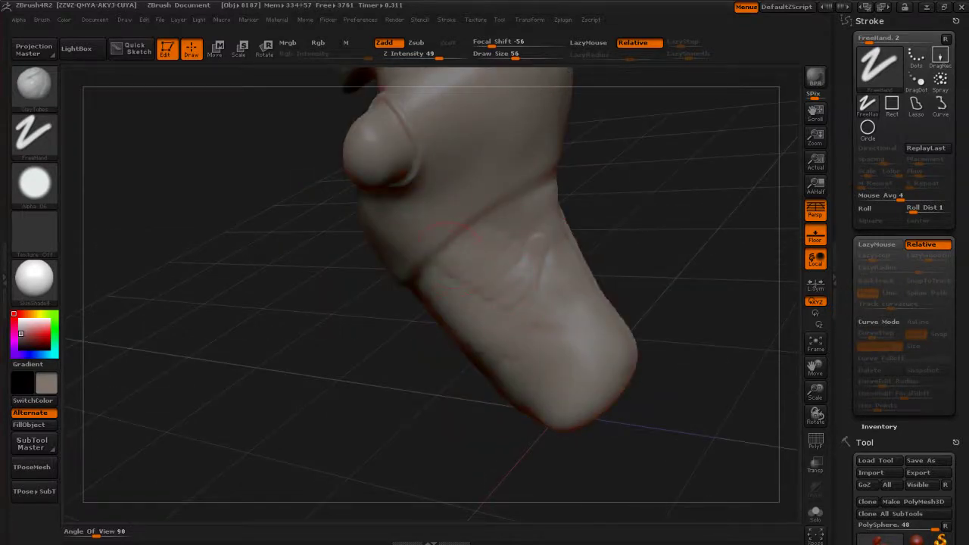
pyautogui.moveTo(618, 219)
pyautogui.mouseDown()
pyautogui.moveTo(493, 218)
pyautogui.moveTo(532, 241)
pyautogui.moveTo(554, 282)
pyautogui.mouseUp()
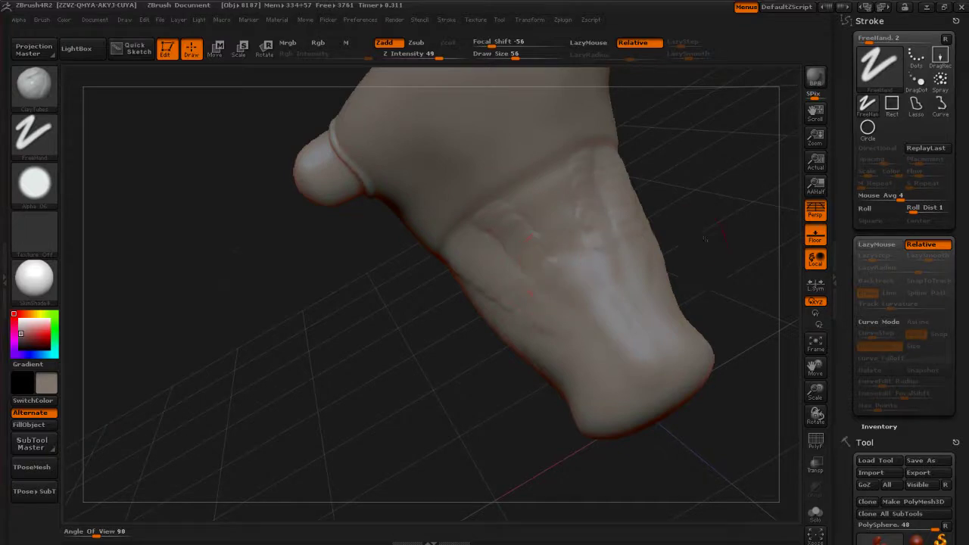
# Step: Layer short overlapping ClayTubes strokes from the lower back round to the hip to thicken the side muscles
pyautogui.moveTo(705, 238); pyautogui.dragTo(536, 301)
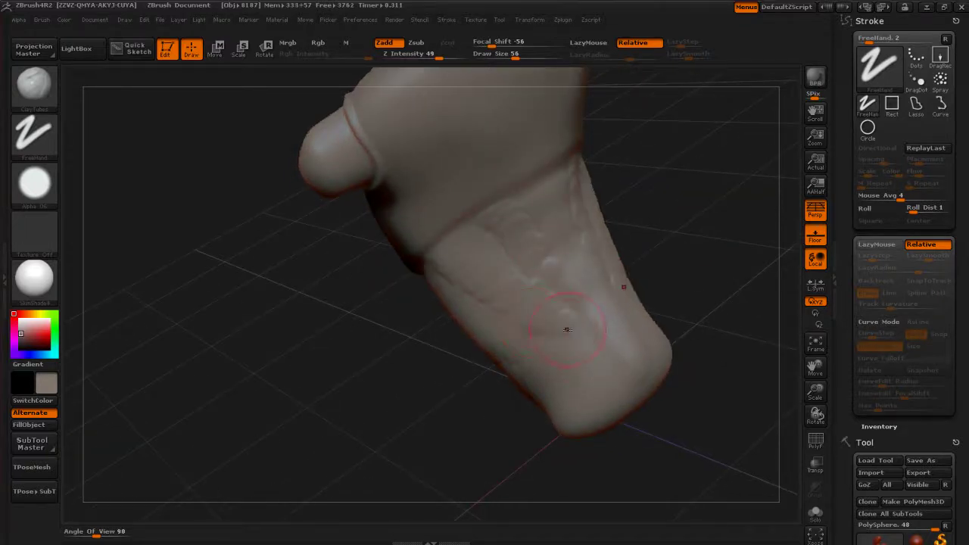
pyautogui.moveTo(687, 327); pyautogui.dragTo(539, 345)
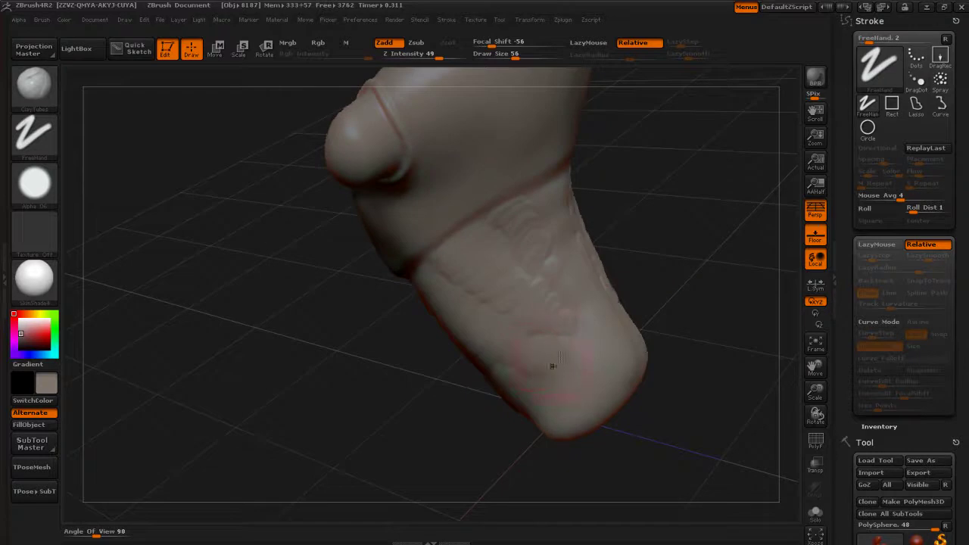
pyautogui.moveTo(647, 323); pyautogui.dragTo(690, 330)
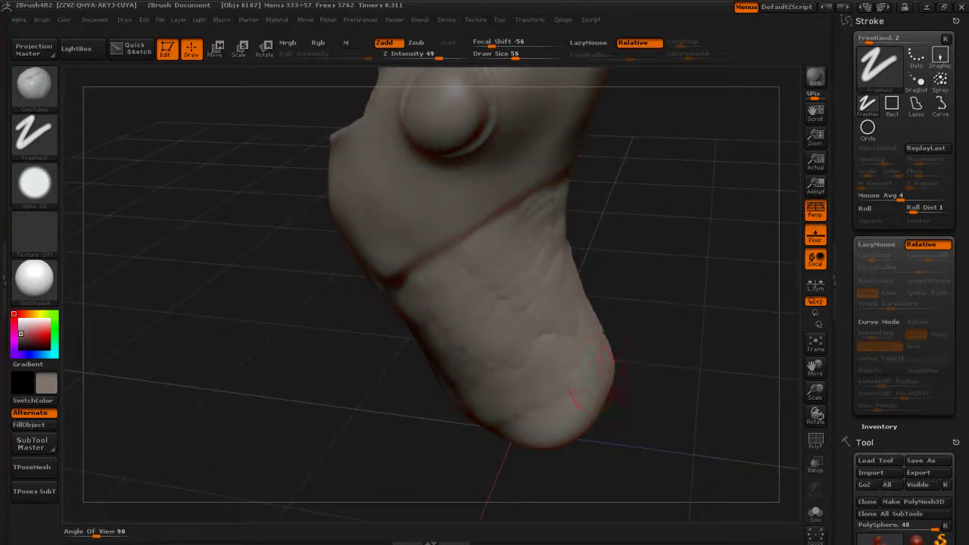
pyautogui.moveTo(670, 336)
pyautogui.mouseDown()
pyautogui.moveTo(612, 340)
pyautogui.moveTo(590, 284)
pyautogui.mouseUp()
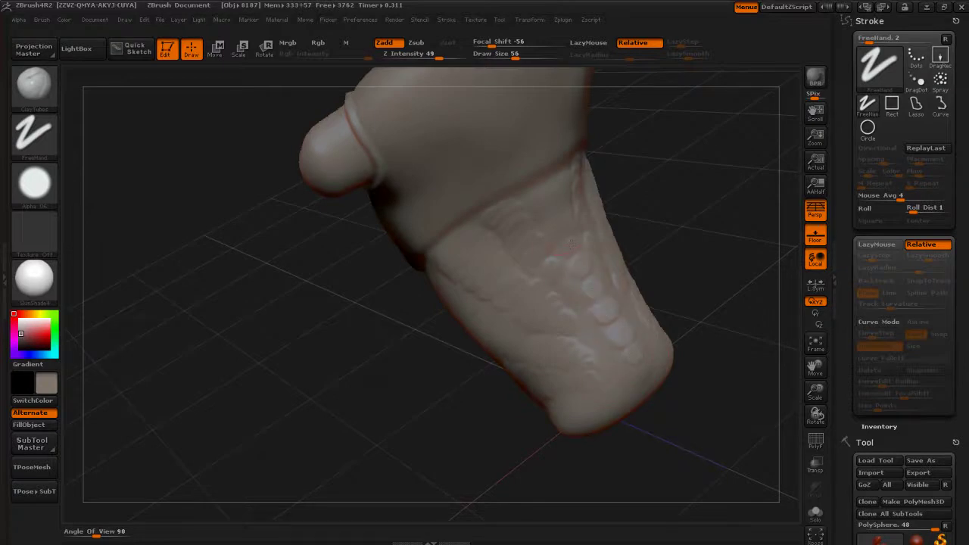
# Step: Blend the clay strokes on the lower back, flank and abdomen into softer forms with the Smooth brush
pyautogui.moveTo(571, 241); pyautogui.dragTo(554, 199)
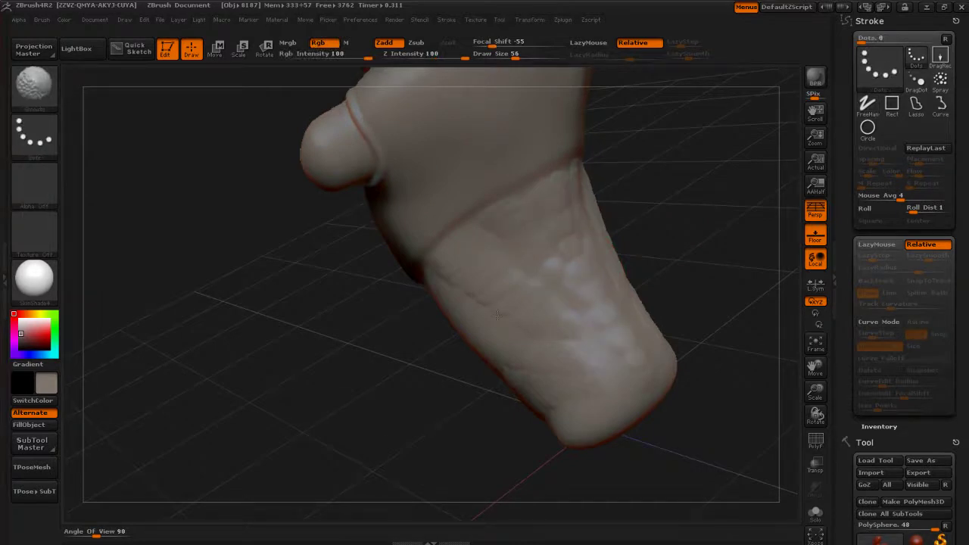
pyautogui.moveTo(696, 271); pyautogui.dragTo(539, 413)
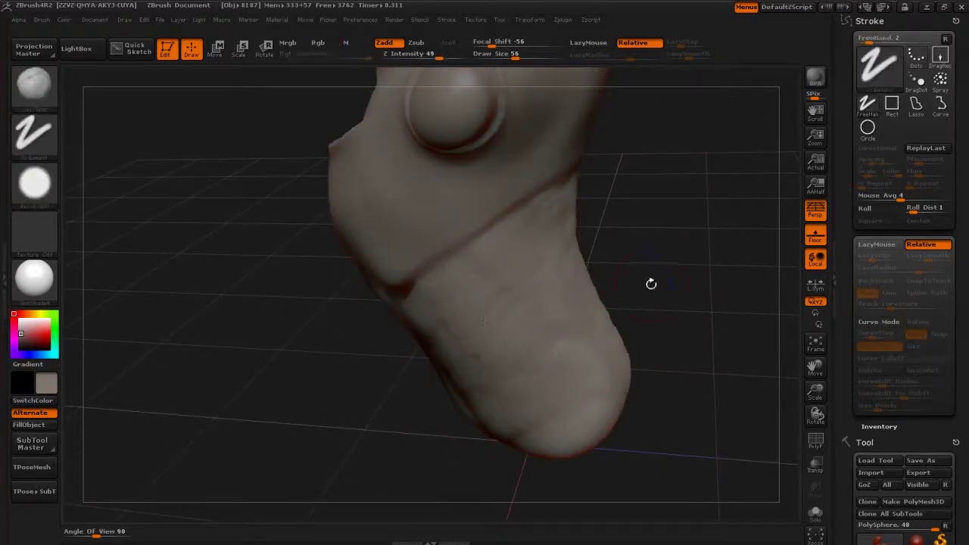
pyautogui.moveTo(651, 281)
pyautogui.keyDown('shift'); pyautogui.mouseDown()
pyautogui.moveTo(519, 303)
pyautogui.moveTo(461, 337)
pyautogui.mouseUp(); pyautogui.keyUp('shift')
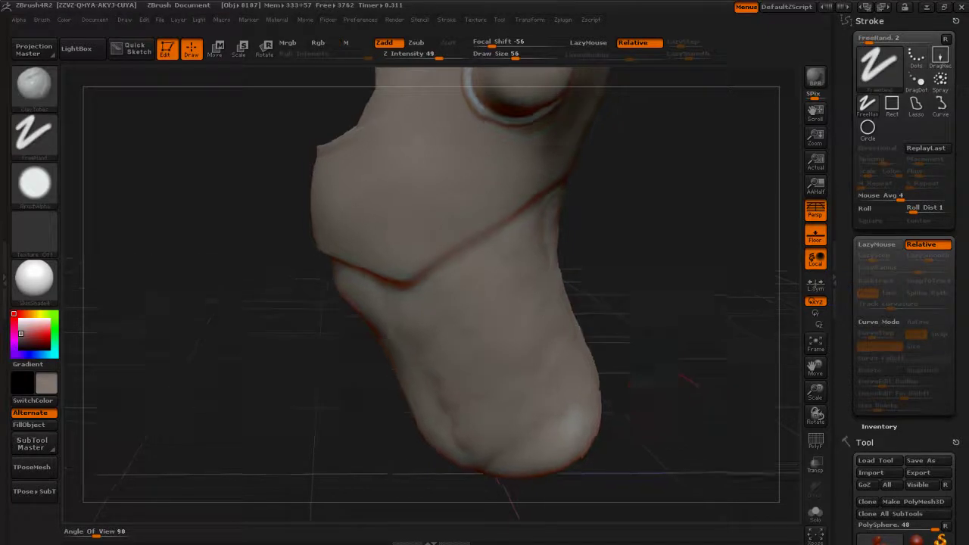
pyautogui.moveTo(746, 277)
pyautogui.mouseDown()
pyautogui.moveTo(692, 270)
pyautogui.moveTo(667, 304)
pyautogui.moveTo(628, 306)
pyautogui.moveTo(648, 343)
pyautogui.mouseUp()
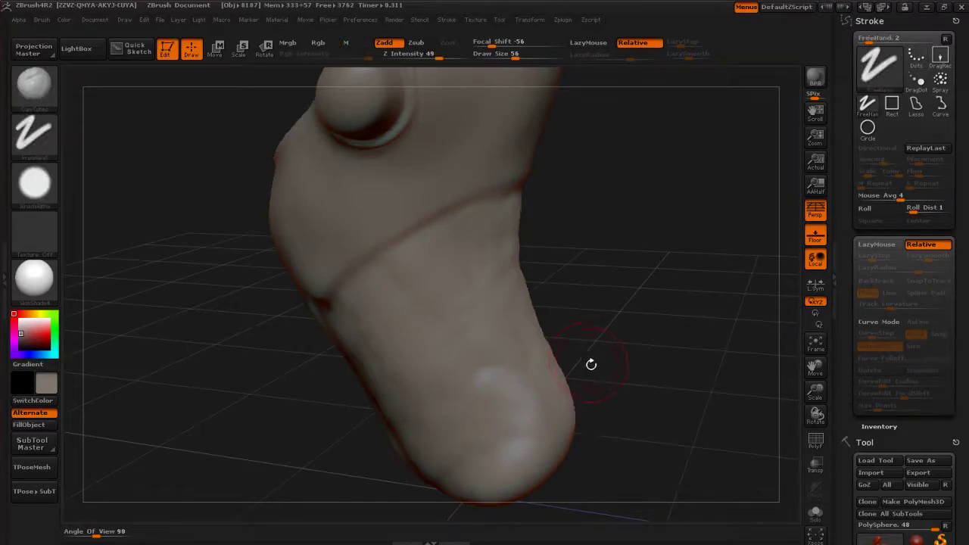
# Step: Choose the Standard brush and set it up with LazyMouse on and Alpha 39
pyautogui.press('b')
pyautogui.press('s')
pyautogui.press('t')
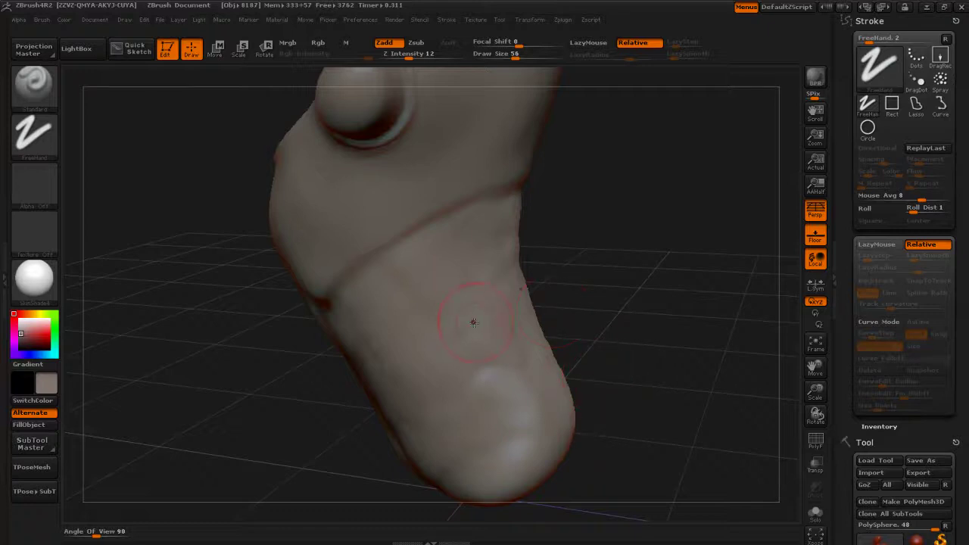
pyautogui.press('b')
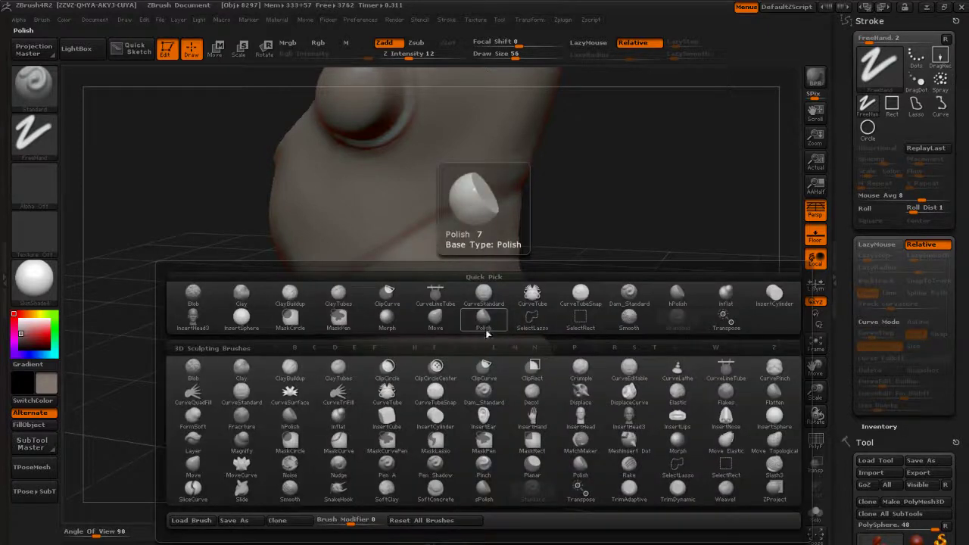
pyautogui.press('s')
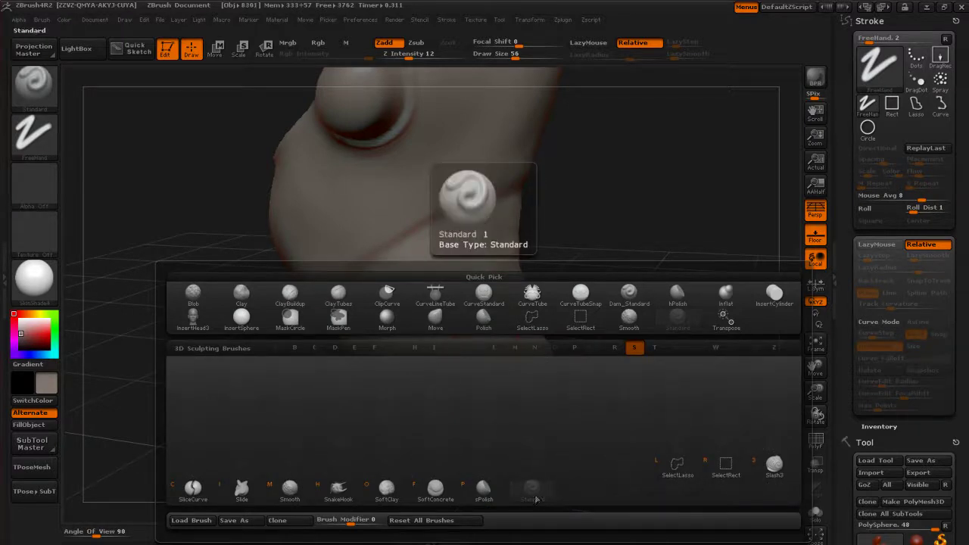
pyautogui.click(537, 496)
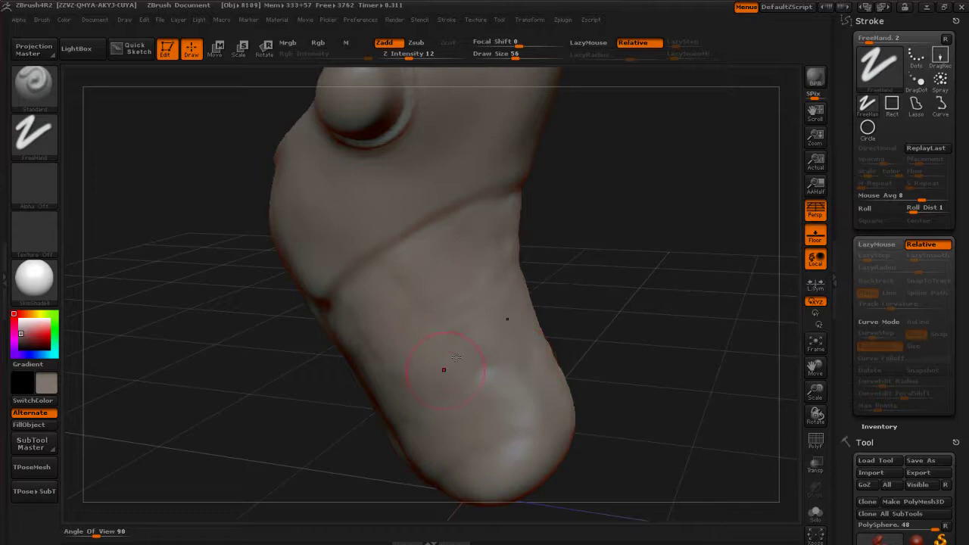
pyautogui.click(588, 43)
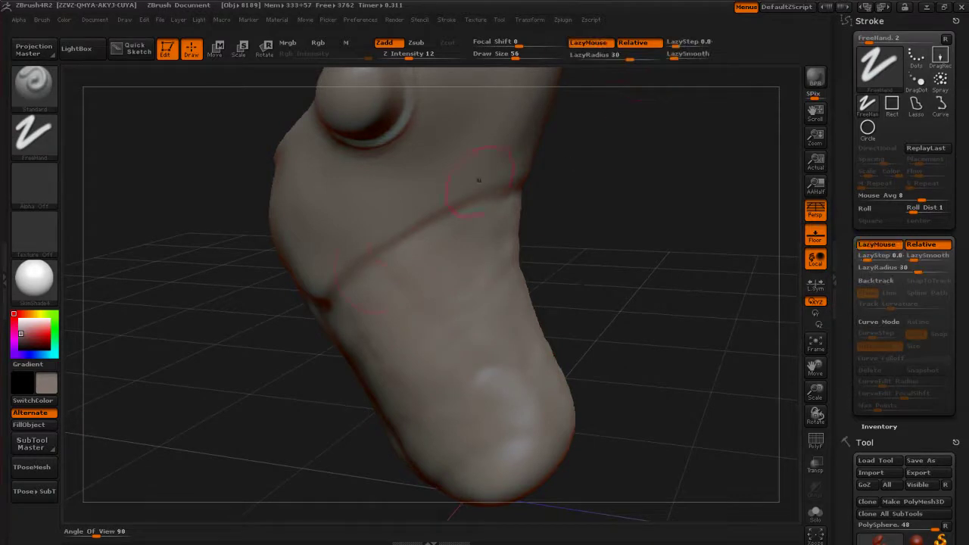
pyautogui.click(34, 183)
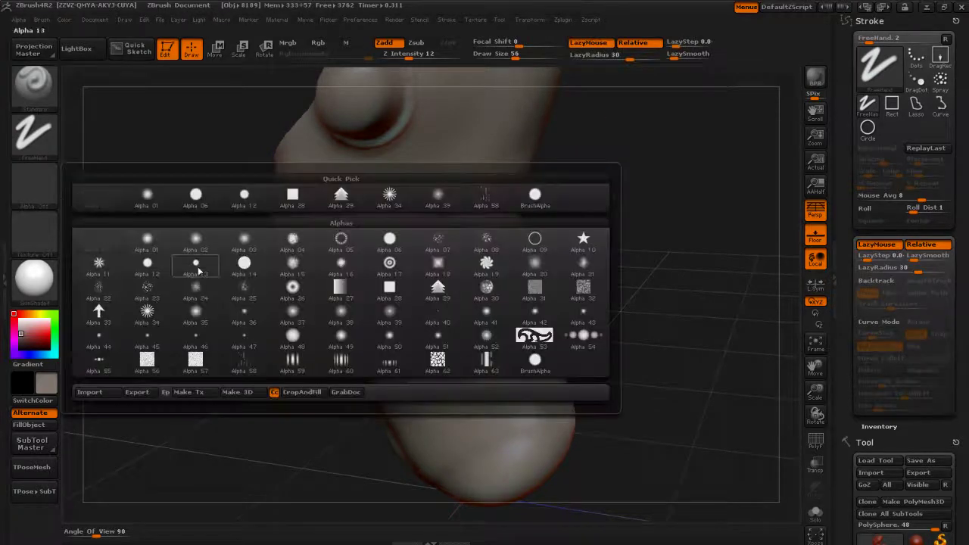
pyautogui.click(389, 336)
# Step: Reduce the draw size to 25 and add fine Standard brush strokes to the muscles of the lower back
pyautogui.press('s')
pyautogui.moveTo(577, 314)
pyautogui.mouseDown()
pyautogui.moveTo(570, 315)
pyautogui.moveTo(589, 328)
pyautogui.moveTo(653, 312)
pyautogui.moveTo(660, 325)
pyautogui.mouseUp()
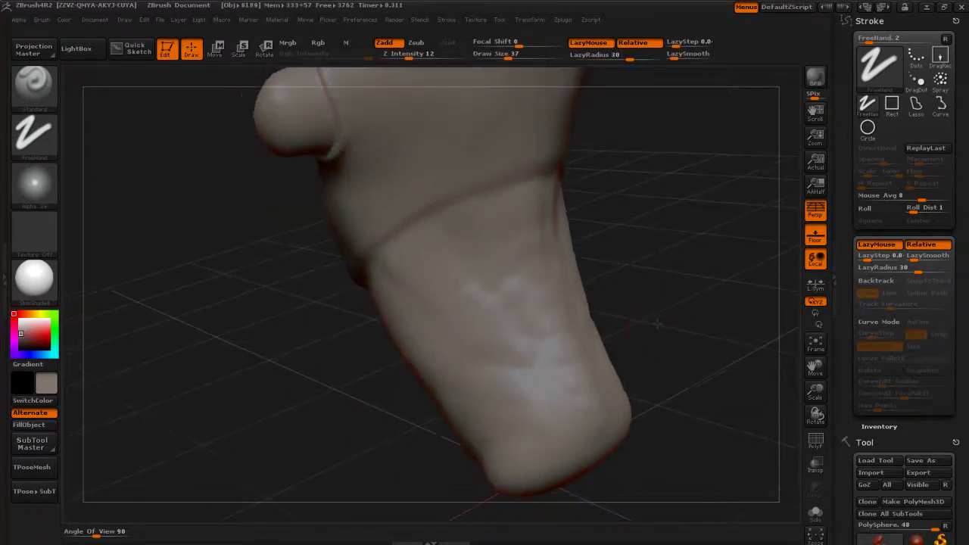
pyautogui.press('s')
pyautogui.moveTo(541, 361); pyautogui.dragTo(537, 361)
pyautogui.moveTo(641, 328); pyautogui.dragTo(651, 332)
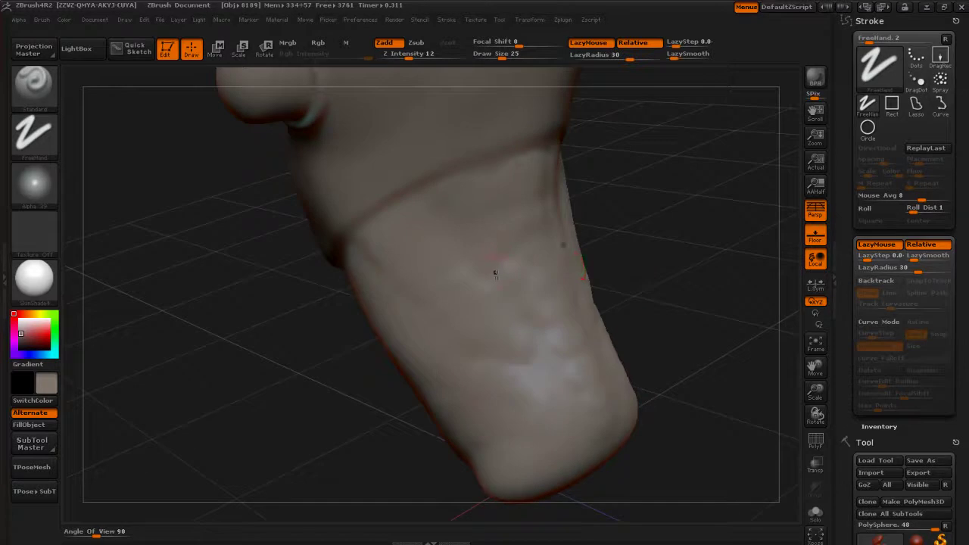
pyautogui.moveTo(499, 262); pyautogui.dragTo(501, 267)
# Step: Set the LazyRadius to 7 and refine the muscle lines on the back and side of the waist
pyautogui.moveTo(632, 58); pyautogui.dragTo(607, 60)
pyautogui.moveTo(655, 245)
pyautogui.mouseDown()
pyautogui.moveTo(683, 247)
pyautogui.moveTo(572, 279)
pyautogui.mouseUp()
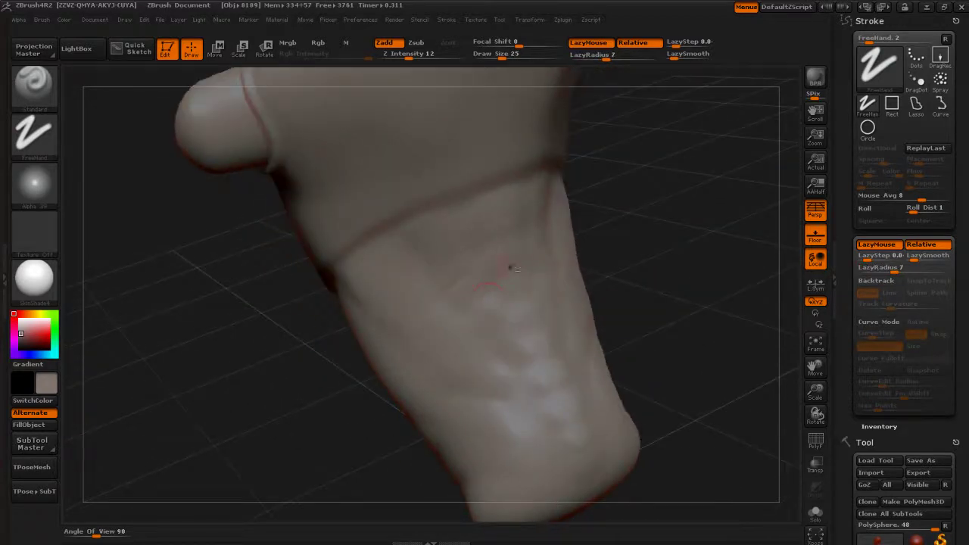
pyautogui.moveTo(603, 217); pyautogui.dragTo(569, 236)
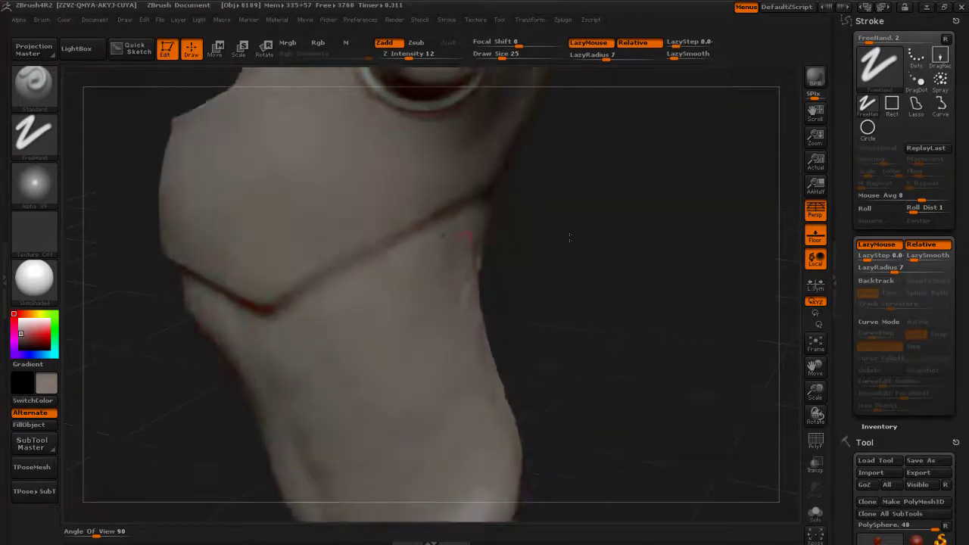
# Step: Set the draw size to 29 and define the muscle creases along the lower abdomen and flank
pyautogui.press('s')
pyautogui.moveTo(425, 327); pyautogui.dragTo(428, 327)
pyautogui.moveTo(562, 354); pyautogui.dragTo(578, 305)
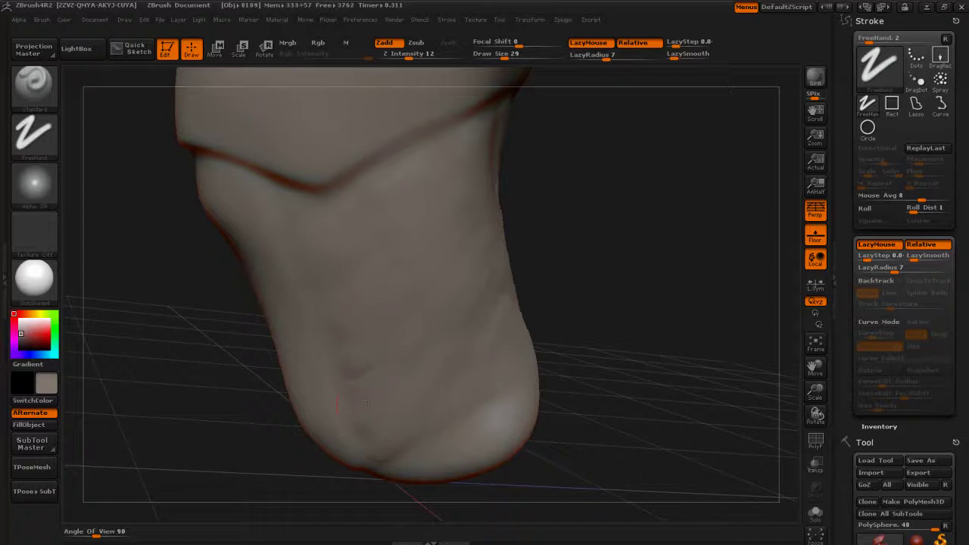
pyautogui.moveTo(392, 375); pyautogui.dragTo(383, 413)
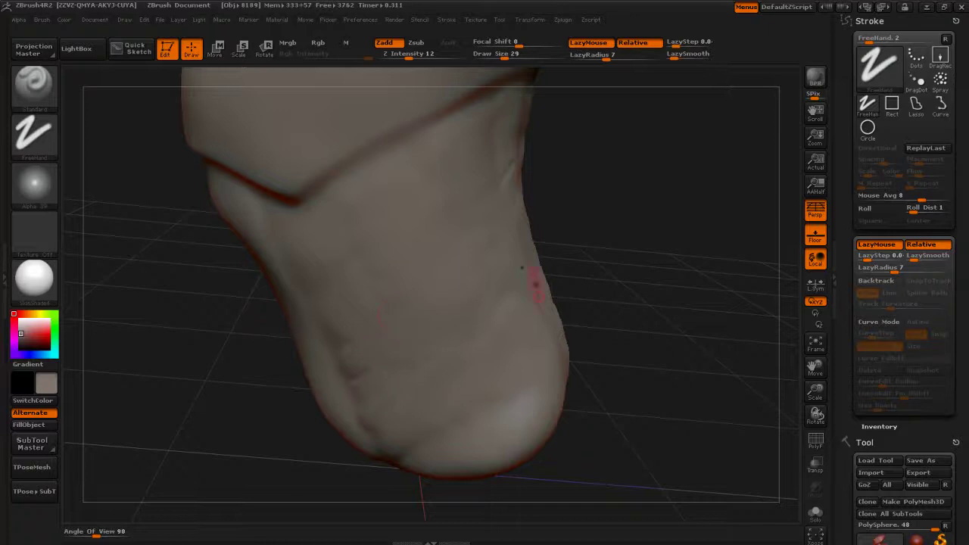
# Step: Set the draw size to 54 and smooth the Standard brush strokes on the flank and lower abdomen
pyautogui.press('s')
pyautogui.moveTo(588, 309)
pyautogui.mouseDown()
pyautogui.moveTo(598, 309)
pyautogui.moveTo(615, 274)
pyautogui.moveTo(605, 309)
pyautogui.moveTo(584, 310)
pyautogui.mouseUp()
pyautogui.press('shift')
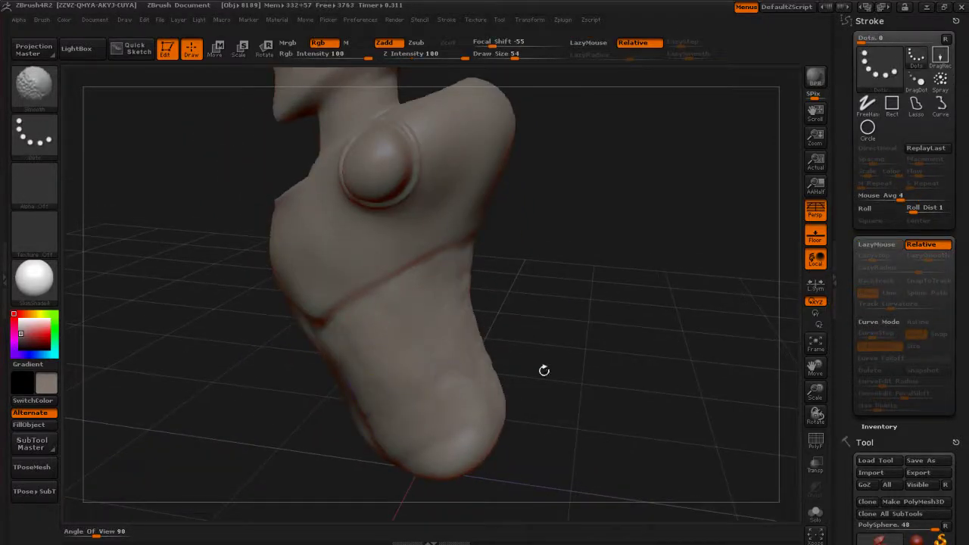
pyautogui.moveTo(544, 371); pyautogui.dragTo(560, 351)
pyautogui.keyDown('shift'); pyautogui.moveTo(365, 429); pyautogui.dragTo(359, 451); pyautogui.keyUp('shift')
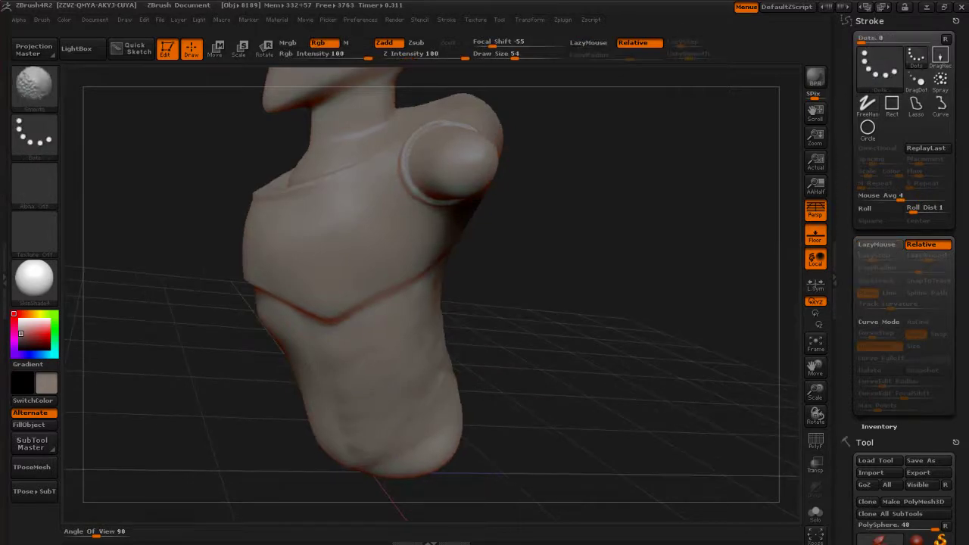
# Step: Smooth the side of the waist up to just below the chest armour
pyautogui.keyDown('shift'); pyautogui.moveTo(439, 416); pyautogui.dragTo(441, 318); pyautogui.keyUp('shift')
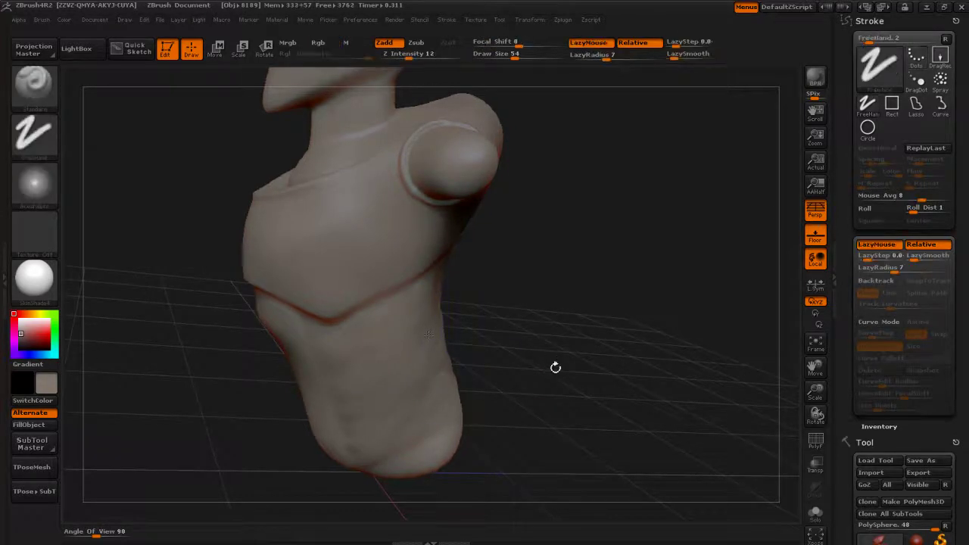
pyautogui.moveTo(555, 368)
pyautogui.mouseDown()
pyautogui.moveTo(545, 353)
pyautogui.moveTo(530, 363)
pyautogui.mouseUp()
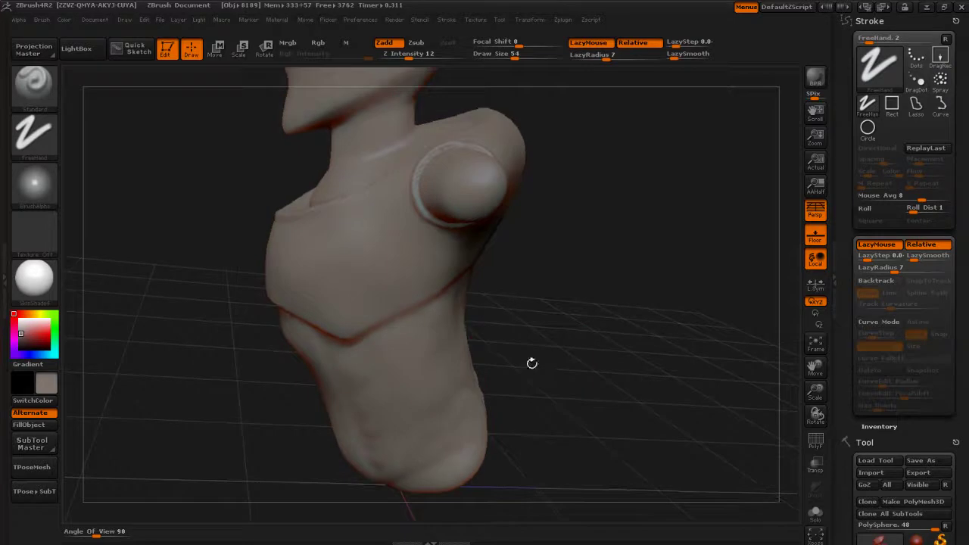
# Step: Switch the torso's material to MatCap Gray and set the current colour to white
pyautogui.click(39, 288)
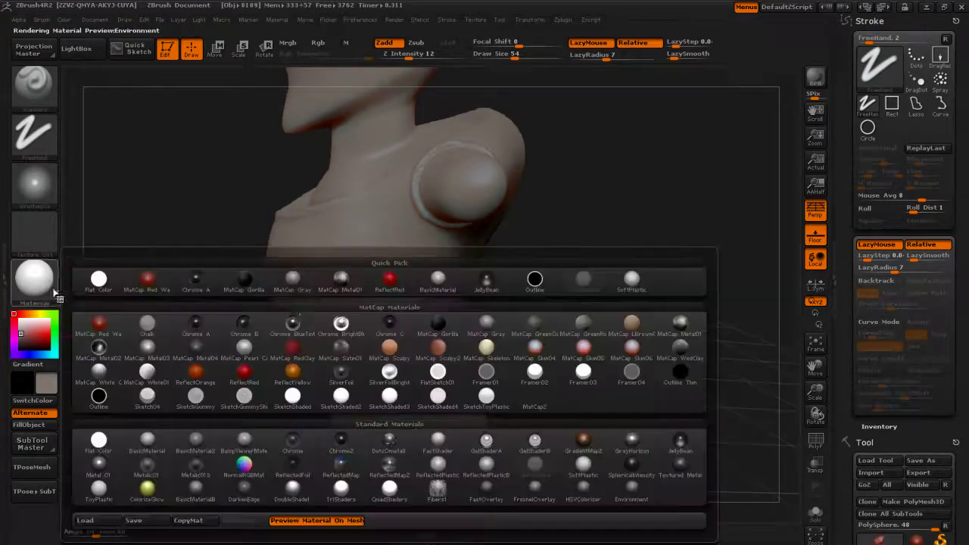
pyautogui.click(292, 278)
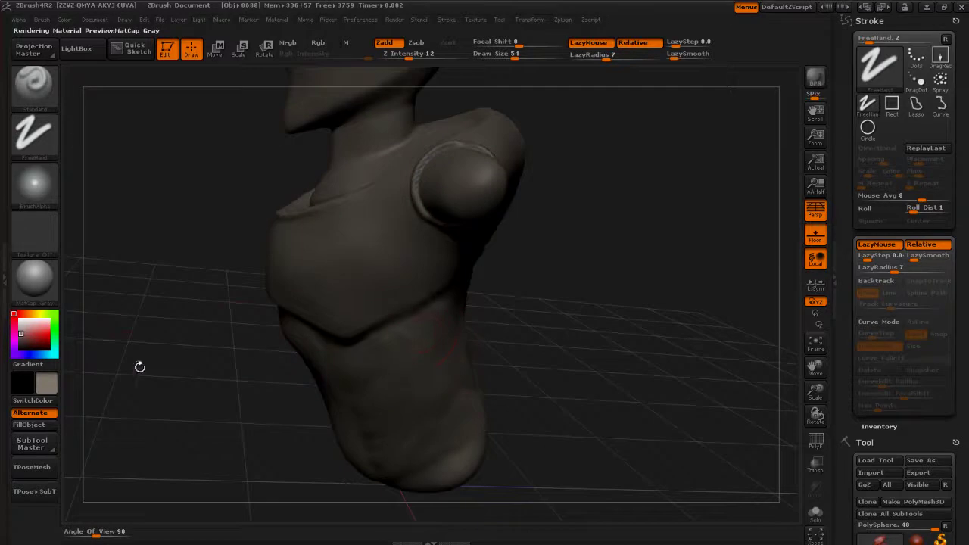
pyautogui.click(22, 320)
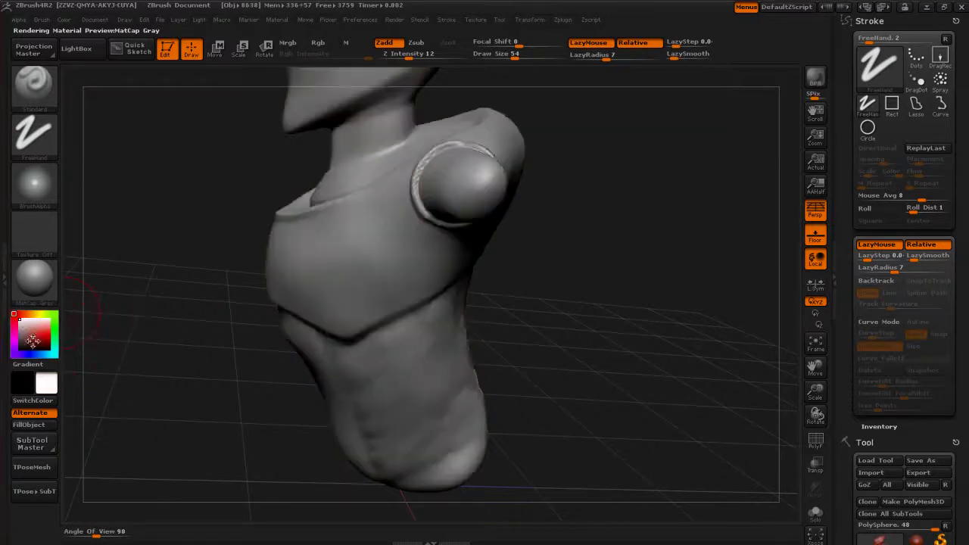
pyautogui.moveTo(28, 335); pyautogui.dragTo(39, 338)
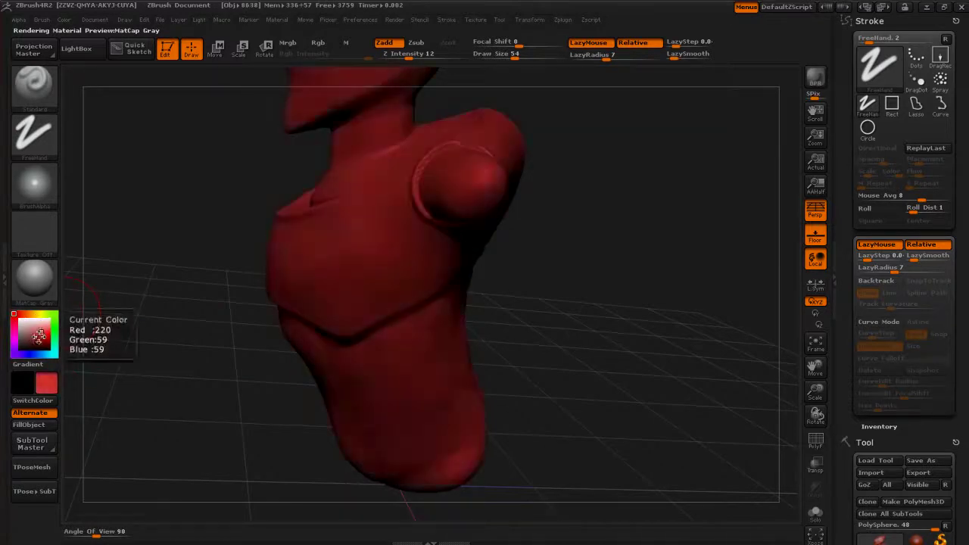
pyautogui.click(20, 319)
# Step: Sculpt the abdominal and rib muscle forms on the front and side of the waist with Standard brush strokes
pyautogui.moveTo(520, 337); pyautogui.dragTo(609, 348)
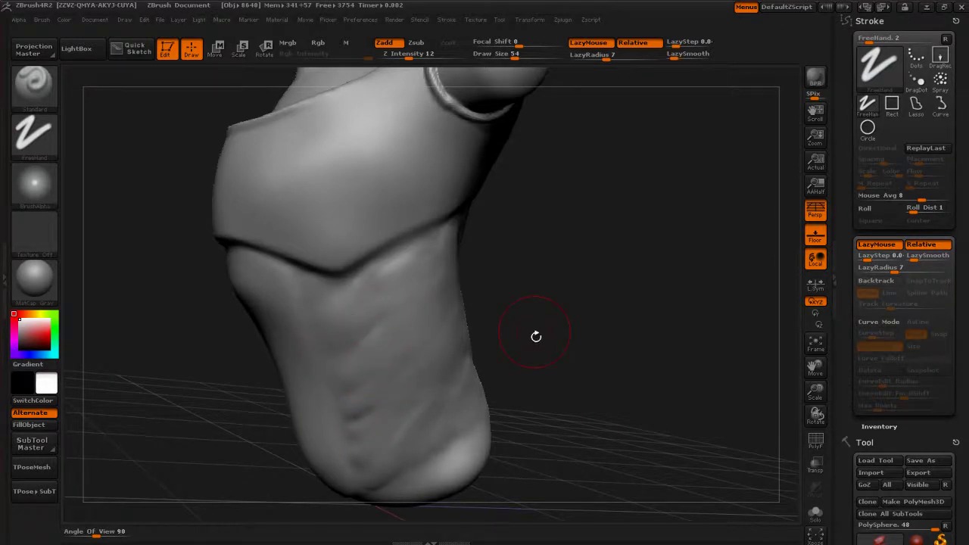
pyautogui.moveTo(536, 350); pyautogui.dragTo(513, 365)
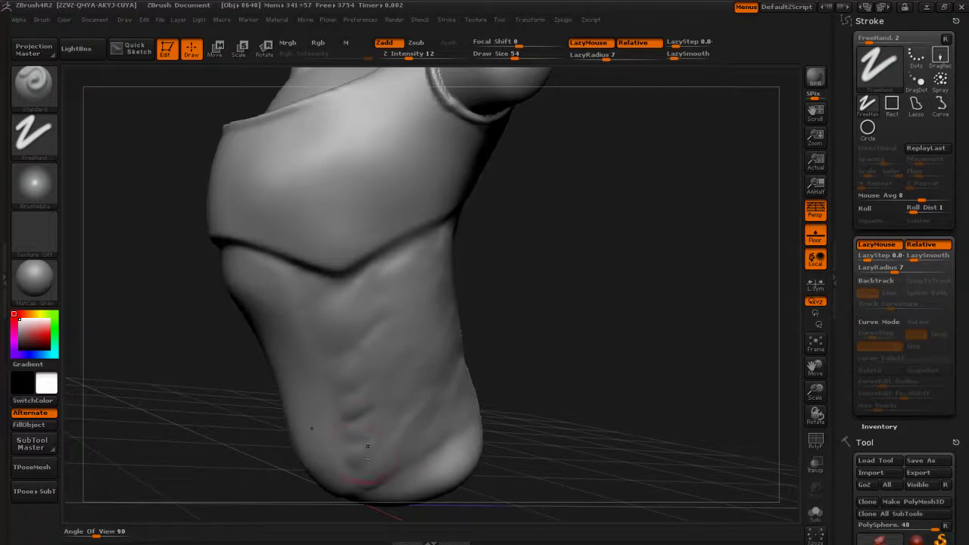
pyautogui.moveTo(547, 379); pyautogui.dragTo(386, 429)
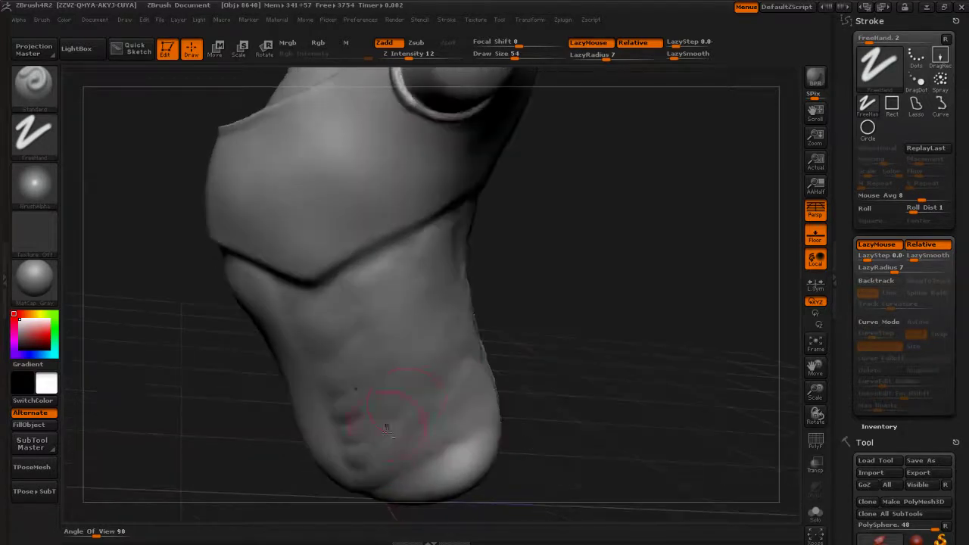
pyautogui.moveTo(535, 354); pyautogui.dragTo(390, 379)
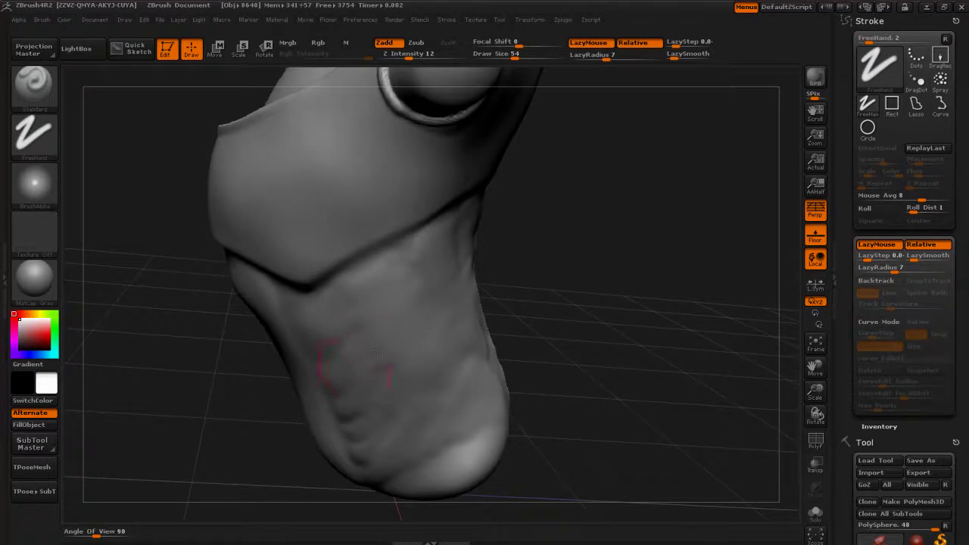
pyautogui.moveTo(545, 266); pyautogui.dragTo(524, 288)
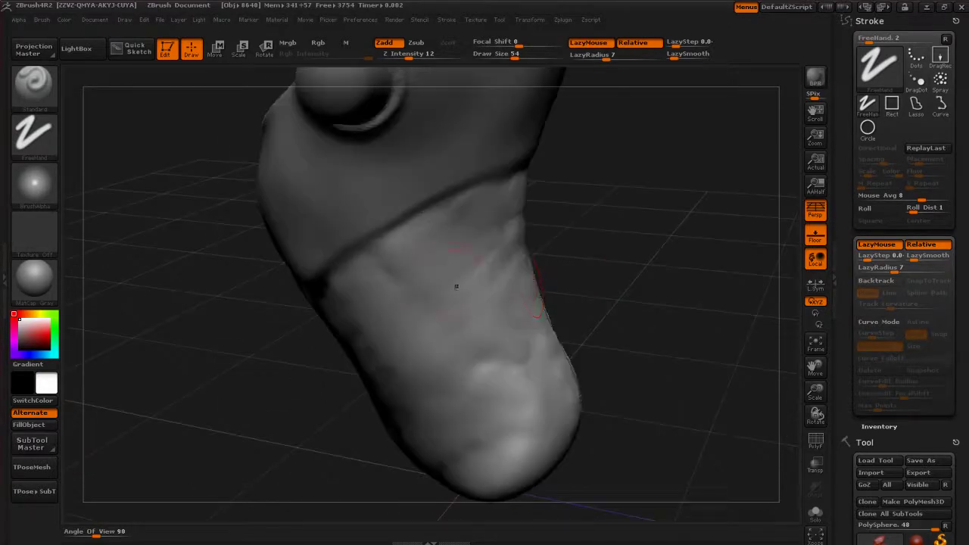
pyautogui.moveTo(580, 260); pyautogui.dragTo(433, 266)
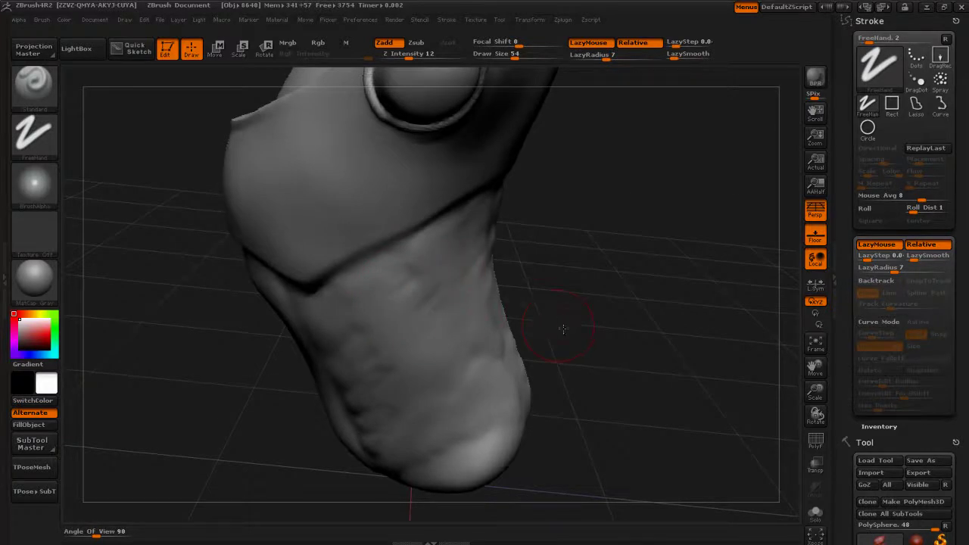
# Step: Deepen the muscle forms from the lower abdomen around the hip to the lower back with the Standard brush
pyautogui.moveTo(563, 329); pyautogui.dragTo(455, 387)
pyautogui.moveTo(537, 342)
pyautogui.mouseDown()
pyautogui.moveTo(441, 418)
pyautogui.moveTo(384, 484)
pyautogui.mouseUp()
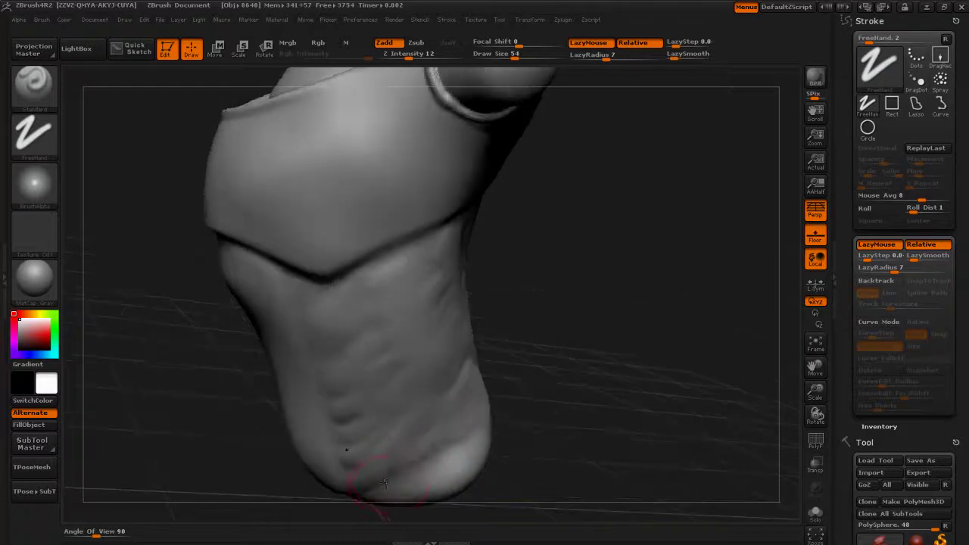
pyautogui.moveTo(555, 421); pyautogui.dragTo(471, 448)
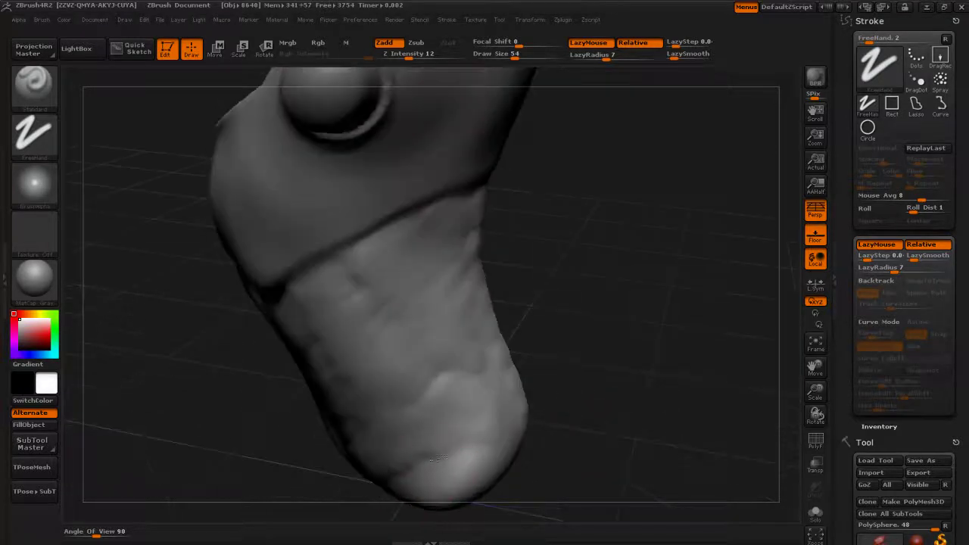
pyautogui.moveTo(576, 413)
pyautogui.mouseDown()
pyautogui.moveTo(487, 447)
pyautogui.moveTo(485, 415)
pyautogui.mouseUp()
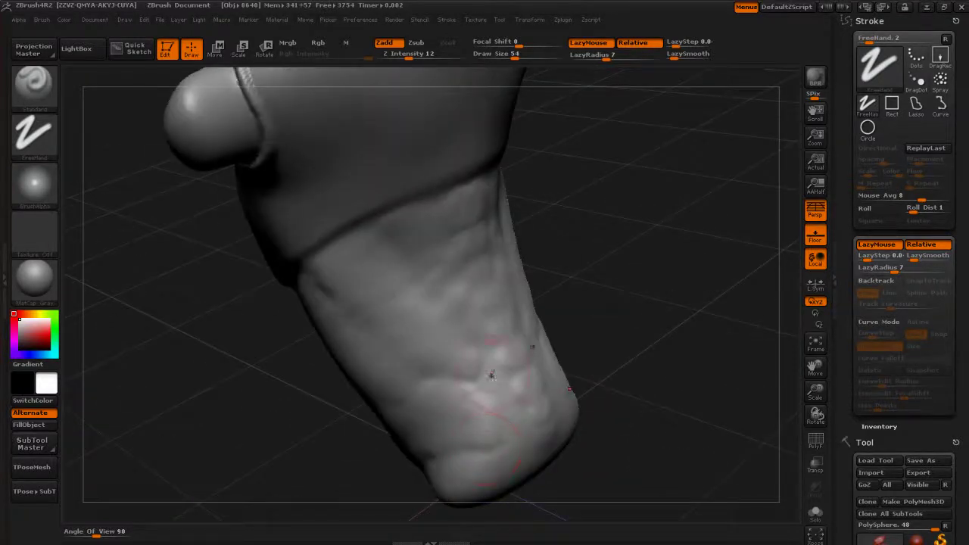
pyautogui.moveTo(347, 418); pyautogui.dragTo(438, 369)
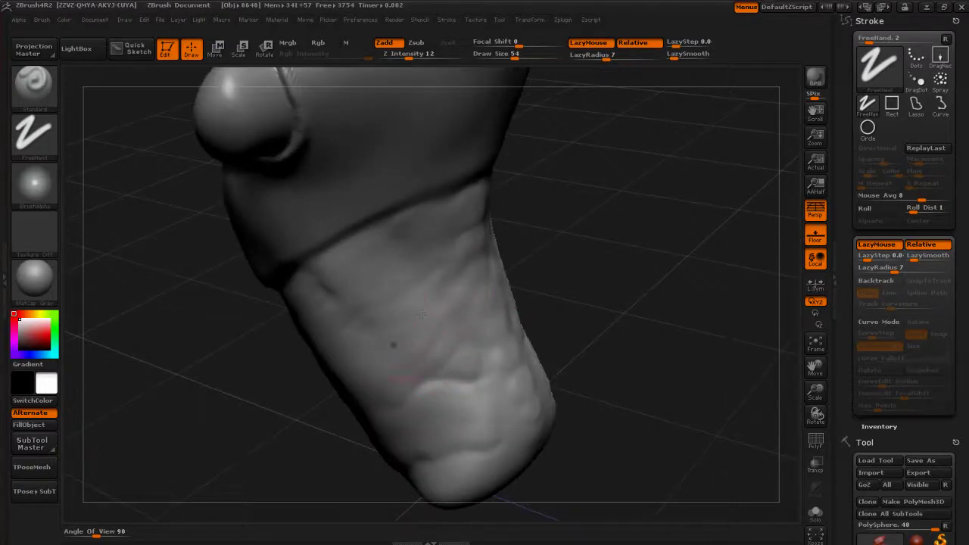
pyautogui.moveTo(545, 237); pyautogui.dragTo(496, 233)
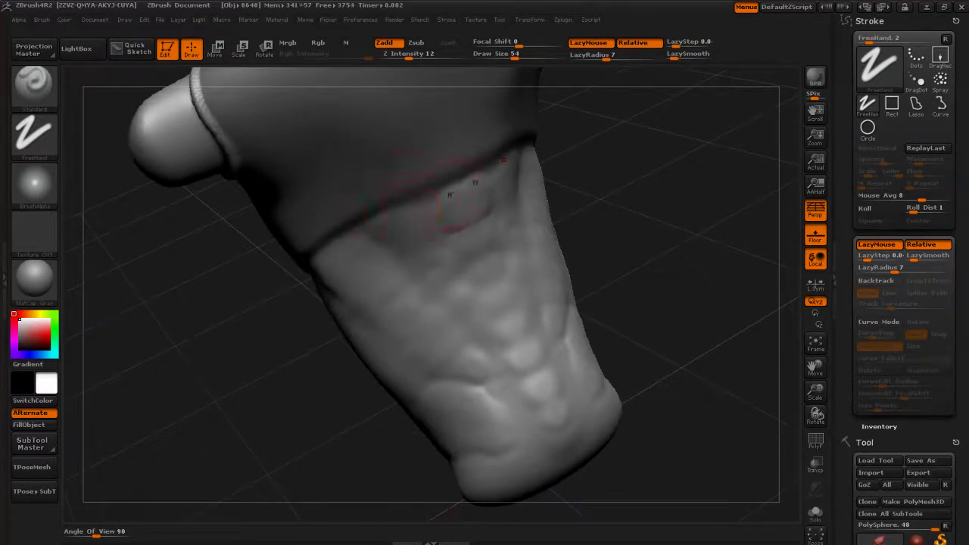
# Step: Build up the surface directly beneath the armour's lower edge on the back
pyautogui.moveTo(450, 195); pyautogui.dragTo(449, 183)
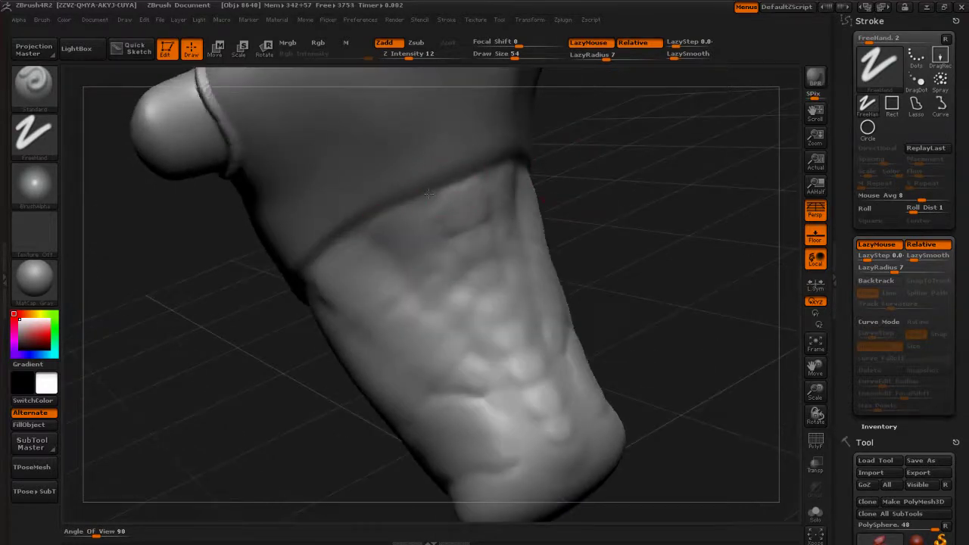
pyautogui.moveTo(479, 180); pyautogui.dragTo(412, 206)
pyautogui.moveTo(630, 251)
pyautogui.mouseDown()
pyautogui.moveTo(608, 249)
pyautogui.moveTo(627, 250)
pyautogui.mouseUp()
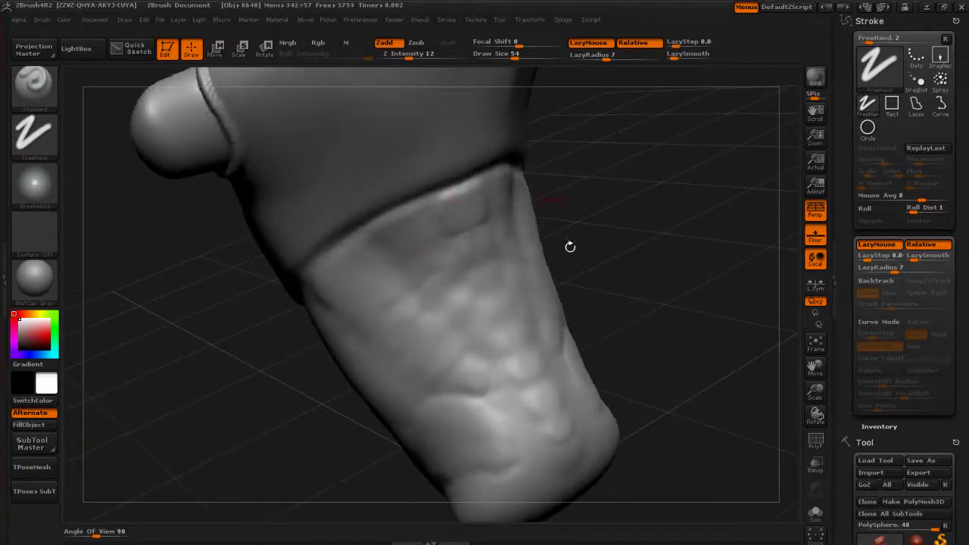
# Step: Set the draw size to 38 and extend the raised rim under the armour's edge around to the front, smoothing it
pyautogui.moveTo(569, 246); pyautogui.dragTo(523, 213)
pyautogui.press('s')
pyautogui.moveTo(437, 201)
pyautogui.mouseDown()
pyautogui.moveTo(384, 218)
pyautogui.moveTo(302, 278)
pyautogui.mouseUp()
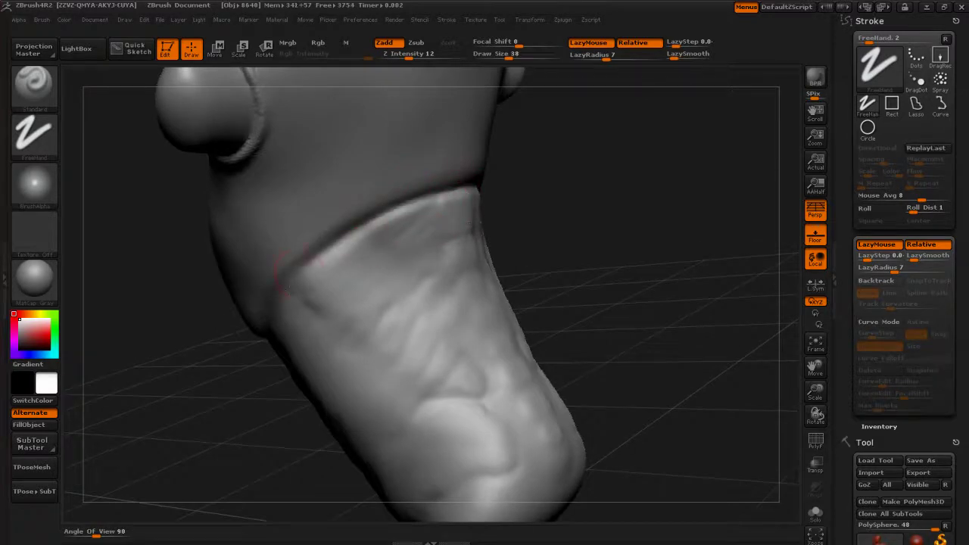
pyautogui.moveTo(568, 214); pyautogui.dragTo(473, 228)
pyautogui.moveTo(262, 316); pyautogui.dragTo(218, 352)
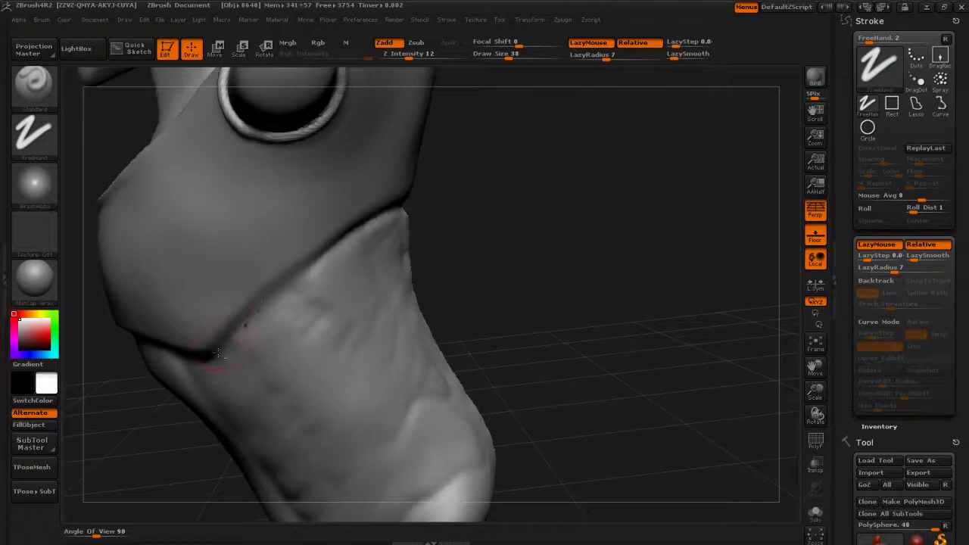
pyautogui.keyDown('shift'); pyautogui.moveTo(298, 275); pyautogui.dragTo(226, 340); pyautogui.keyUp('shift')
pyautogui.moveTo(299, 275); pyautogui.dragTo(312, 268)
# Step: Define the muscle forms beside the spine and down the lower back with Standard brush strokes
pyautogui.moveTo(552, 256)
pyautogui.mouseDown()
pyautogui.moveTo(570, 309)
pyautogui.moveTo(549, 272)
pyautogui.moveTo(530, 288)
pyautogui.mouseUp()
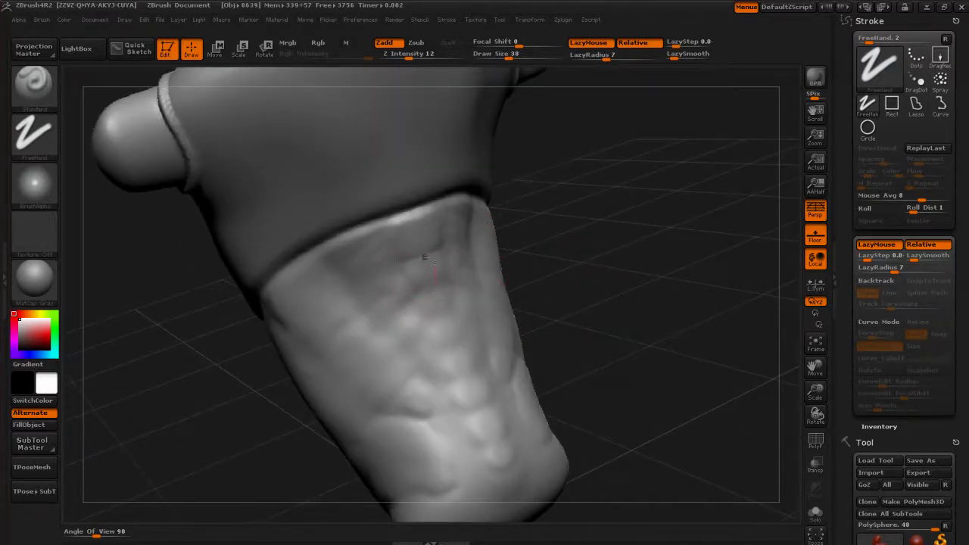
pyautogui.moveTo(567, 284)
pyautogui.mouseDown()
pyautogui.moveTo(580, 287)
pyautogui.moveTo(570, 297)
pyautogui.mouseUp()
pyautogui.moveTo(459, 309)
pyautogui.mouseDown()
pyautogui.moveTo(433, 321)
pyautogui.moveTo(422, 311)
pyautogui.mouseUp()
pyautogui.moveTo(558, 322); pyautogui.dragTo(524, 372)
pyautogui.moveTo(457, 403)
pyautogui.mouseDown()
pyautogui.moveTo(438, 395)
pyautogui.moveTo(461, 419)
pyautogui.mouseUp()
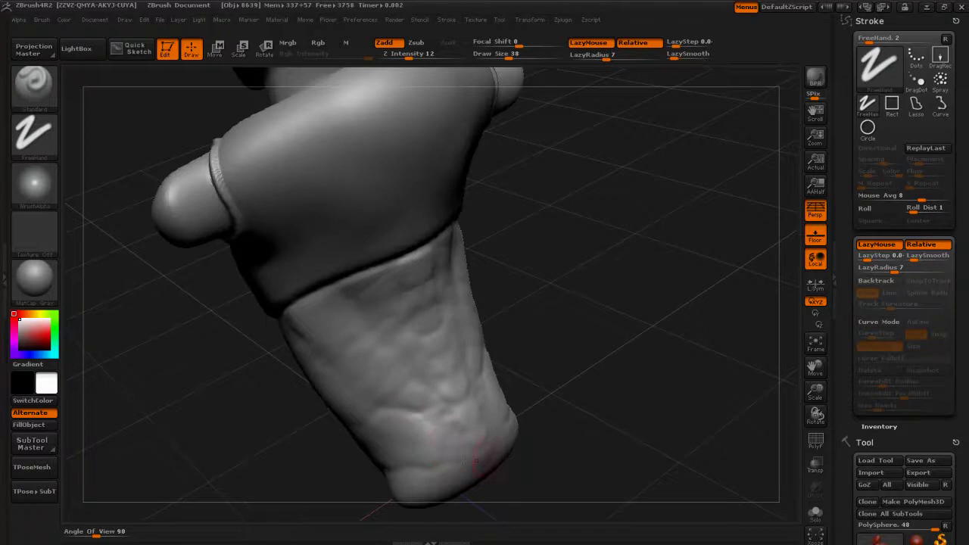
pyautogui.moveTo(557, 445); pyautogui.dragTo(488, 450)
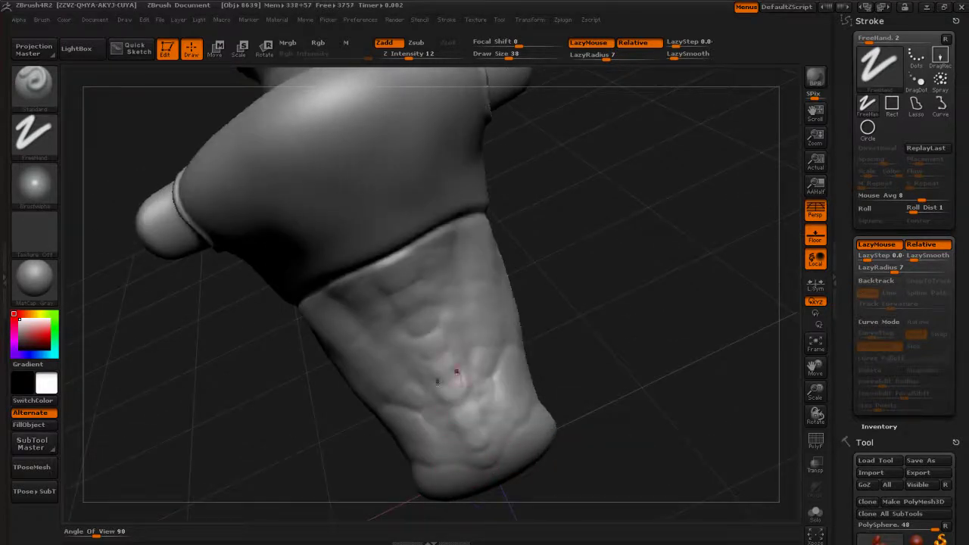
# Step: Soften the muscle strokes across the lower back and flank with the Smooth brush
pyautogui.moveTo(551, 358); pyautogui.dragTo(519, 360)
pyautogui.keyDown('shift'); pyautogui.moveTo(463, 383); pyautogui.dragTo(459, 406); pyautogui.keyUp('shift')
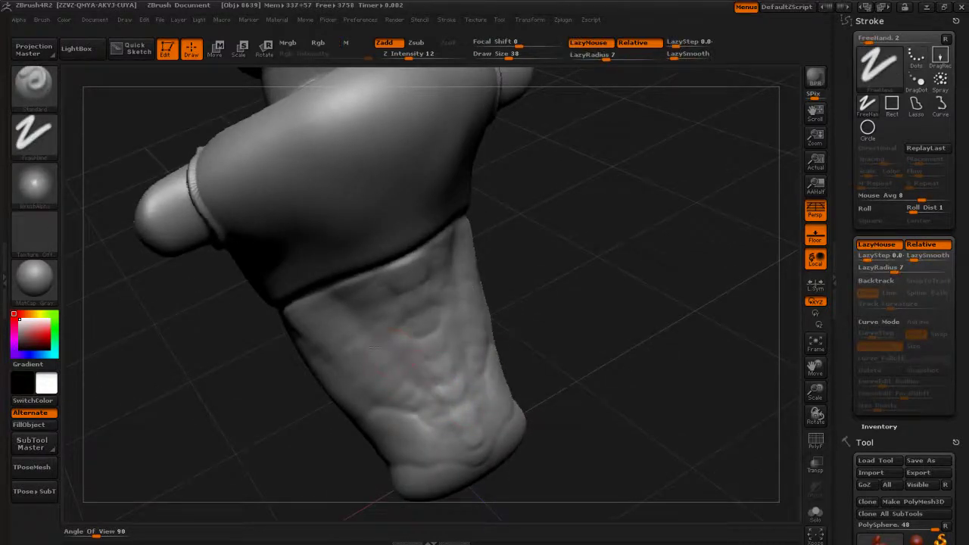
pyautogui.moveTo(306, 384); pyautogui.dragTo(384, 327)
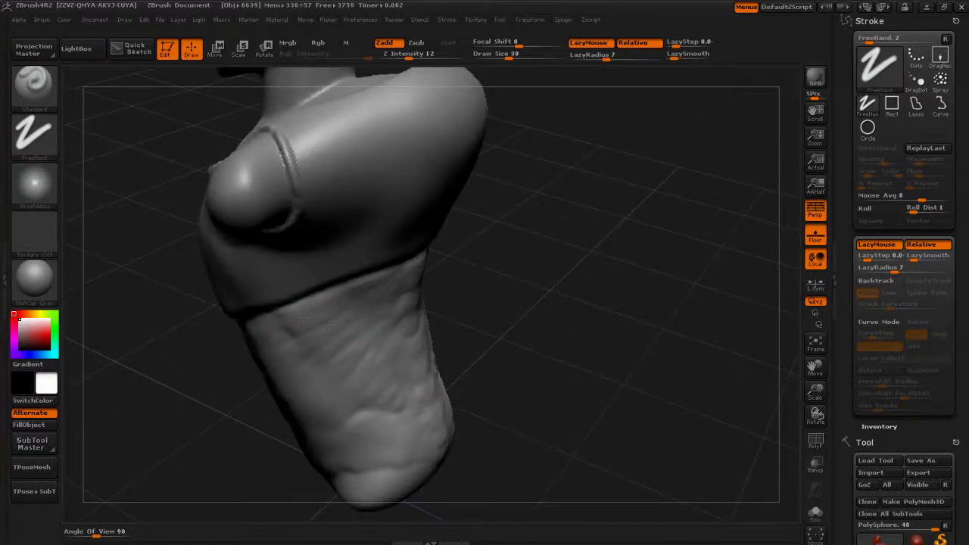
pyautogui.press('shift')
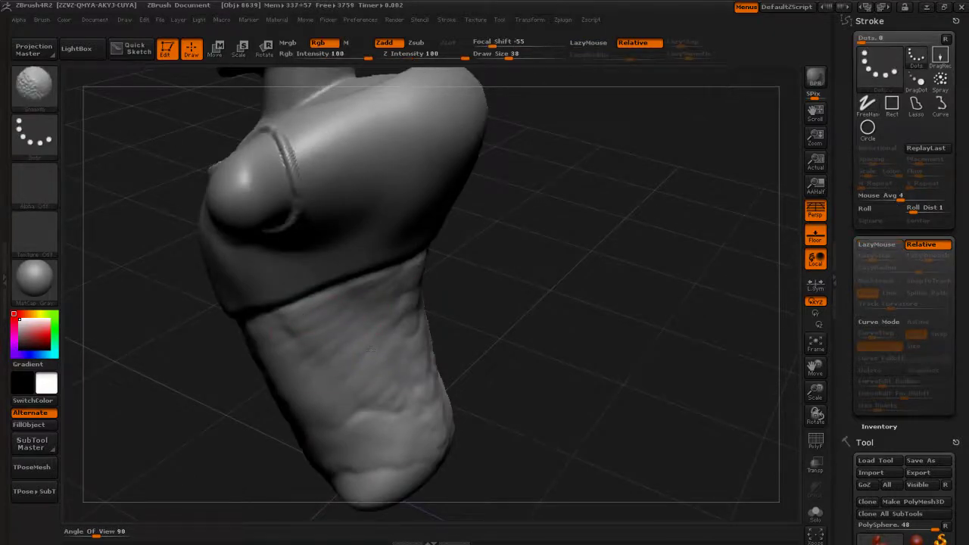
pyautogui.moveTo(530, 383); pyautogui.dragTo(395, 382)
pyautogui.press('shift')
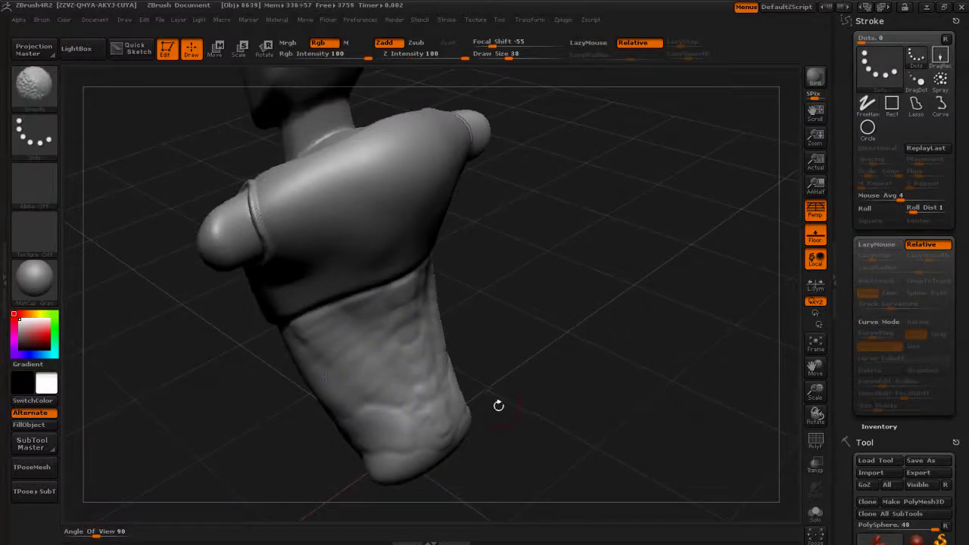
pyautogui.moveTo(498, 405); pyautogui.dragTo(562, 404)
pyautogui.keyDown('shift'); pyautogui.moveTo(444, 422); pyautogui.dragTo(402, 324); pyautogui.keyUp('shift')
# Step: Refine the flank and side abdominal muscles with Standard brush strokes and smooth them
pyautogui.moveTo(468, 399); pyautogui.dragTo(523, 381)
pyautogui.moveTo(360, 399); pyautogui.dragTo(338, 397)
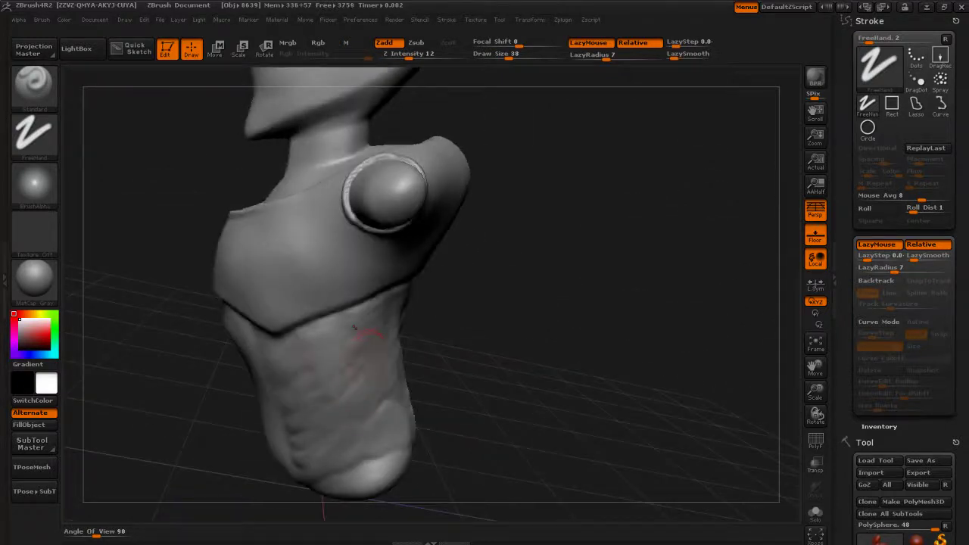
pyautogui.press('shift')
# Step: Switch to the ClayTubes brush, build up the side of the abdomen and smooth the strokes
pyautogui.press('b')
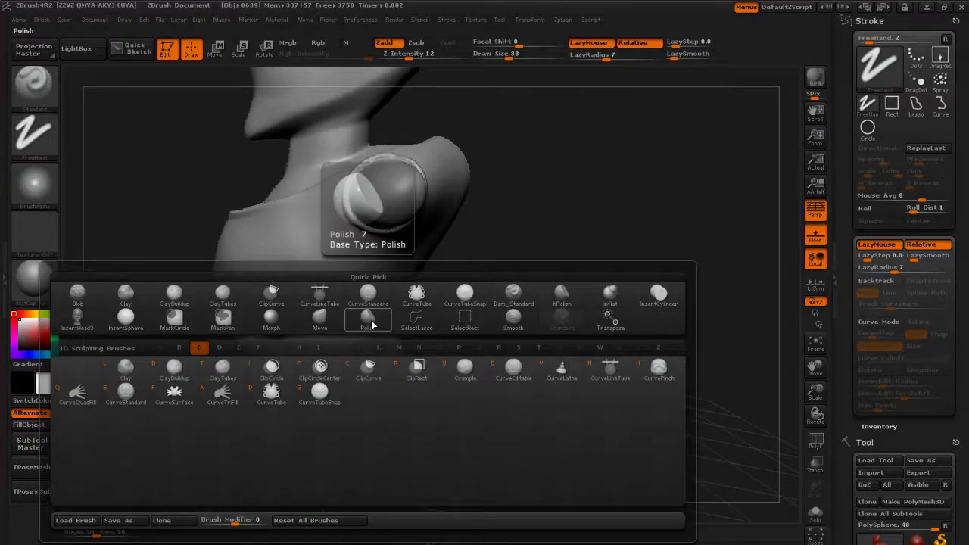
pyautogui.click(226, 370)
pyautogui.moveTo(480, 286)
pyautogui.mouseDown()
pyautogui.moveTo(471, 340)
pyautogui.moveTo(418, 378)
pyautogui.mouseUp()
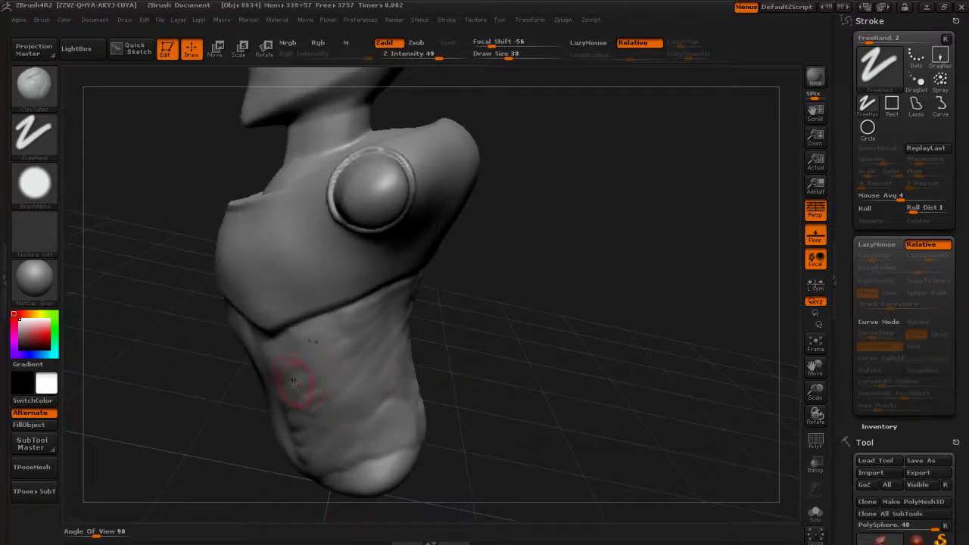
pyautogui.press('shift')
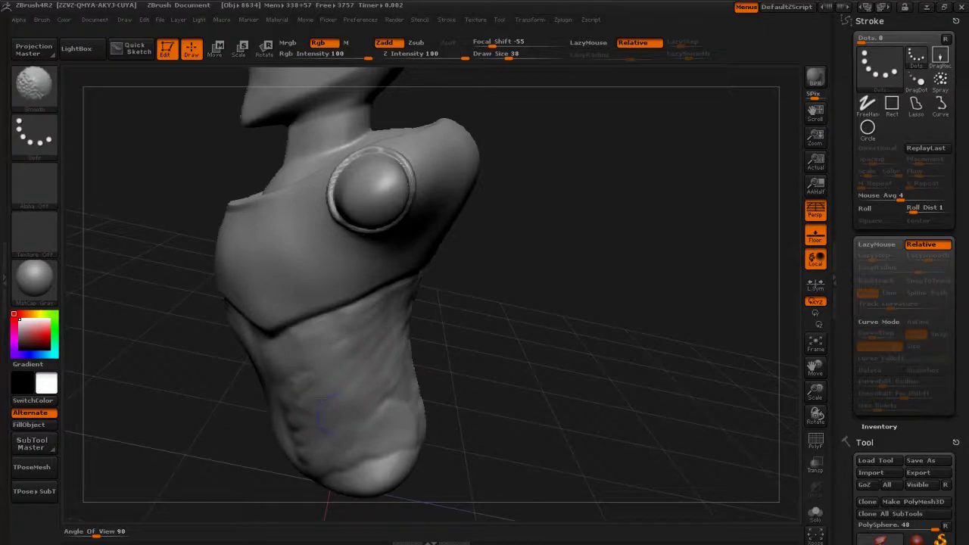
pyautogui.press('shift')
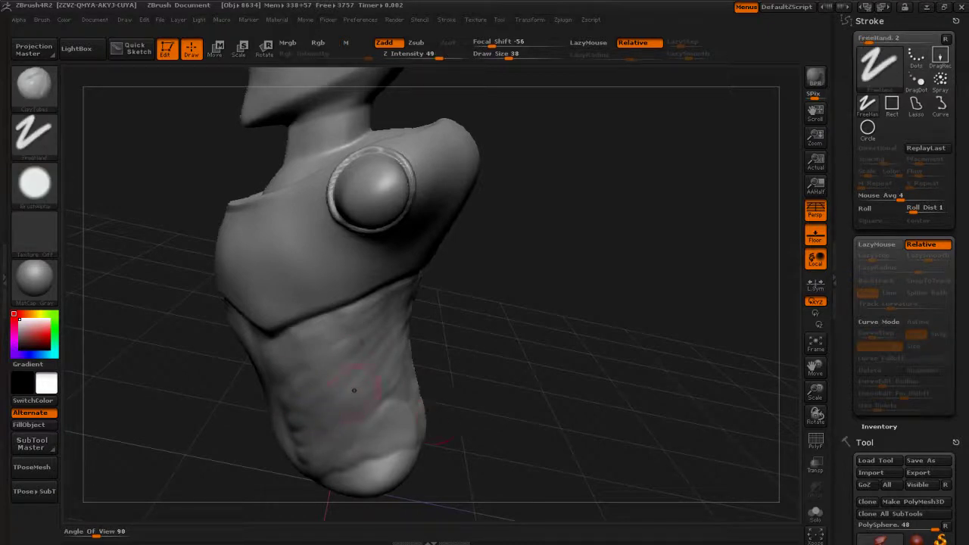
# Step: Set the ClayTubes Z Intensity to 18 and draw size to 44, and build up the abdominal side muscles
pyautogui.press('u')
pyautogui.moveTo(346, 402); pyautogui.dragTo(322, 402)
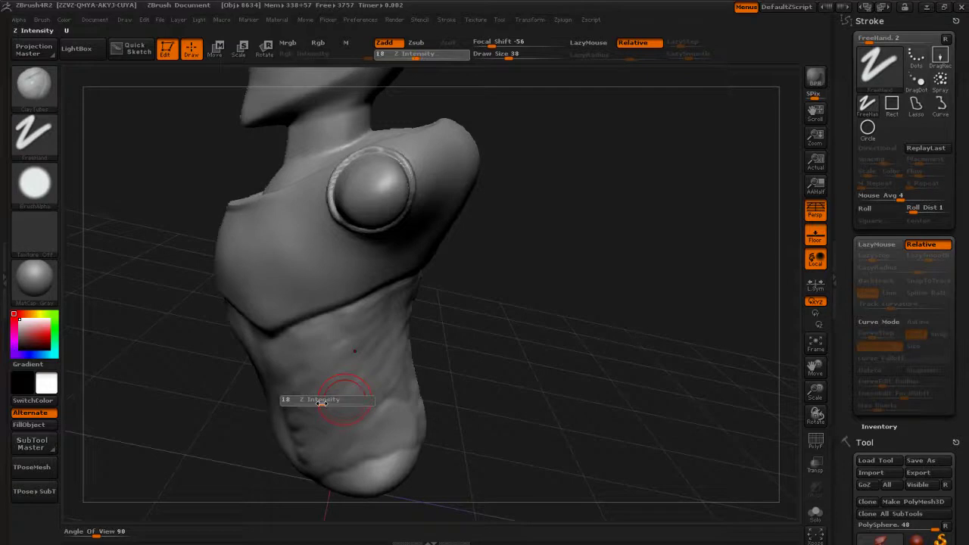
pyautogui.moveTo(452, 393); pyautogui.dragTo(472, 394)
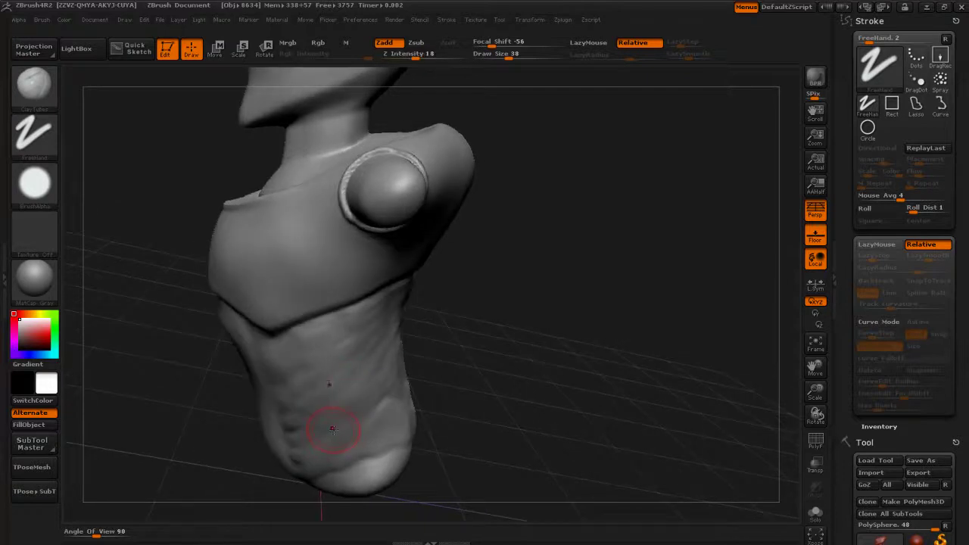
pyautogui.press('s')
pyautogui.moveTo(333, 428); pyautogui.dragTo(343, 428)
pyautogui.moveTo(454, 371); pyautogui.dragTo(324, 438)
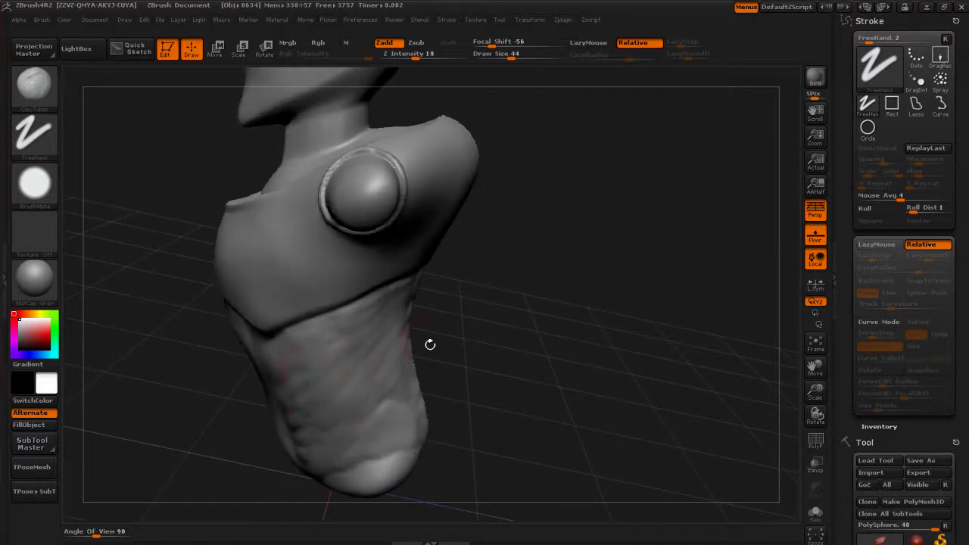
# Step: Smooth the ClayTubes strokes across the front and lower side of the abdomen
pyautogui.moveTo(431, 342); pyautogui.dragTo(406, 346)
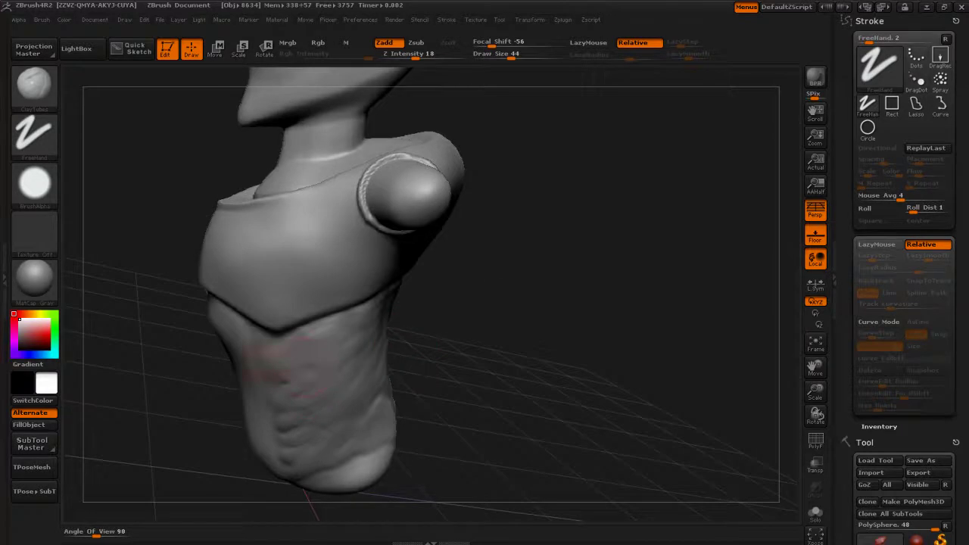
pyautogui.keyDown('shift'); pyautogui.moveTo(277, 382); pyautogui.dragTo(301, 388); pyautogui.keyUp('shift')
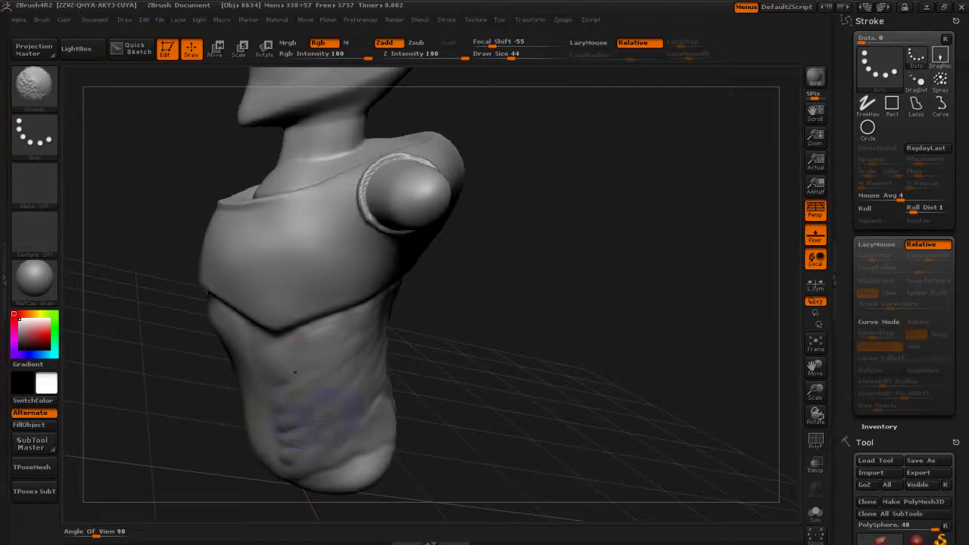
pyautogui.keyDown('shift'); pyautogui.moveTo(311, 432); pyautogui.dragTo(333, 431); pyautogui.keyUp('shift')
# Step: Build up the flank and upper abdominal muscles below the chest armour with ClayTubes and smooth them
pyautogui.moveTo(496, 385); pyautogui.dragTo(459, 391)
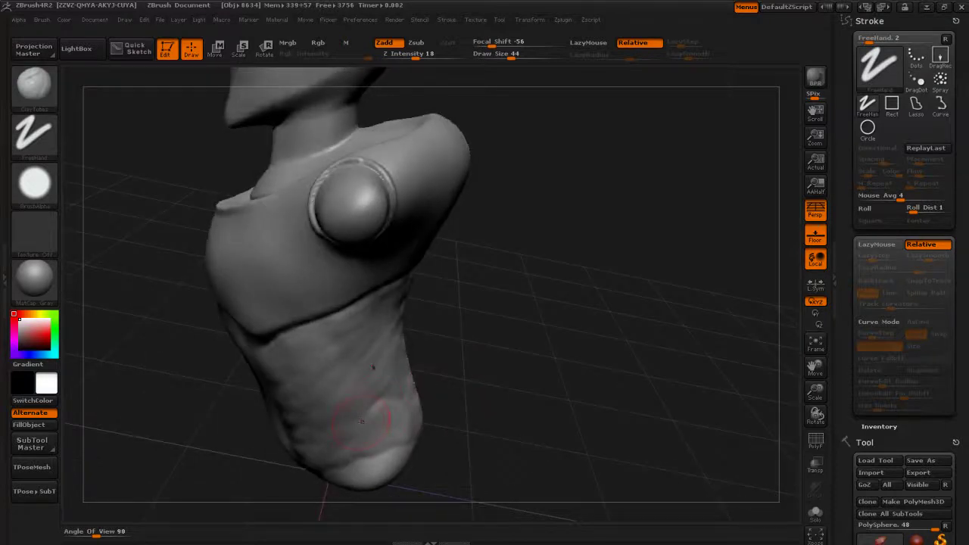
pyautogui.moveTo(473, 375); pyautogui.dragTo(455, 376)
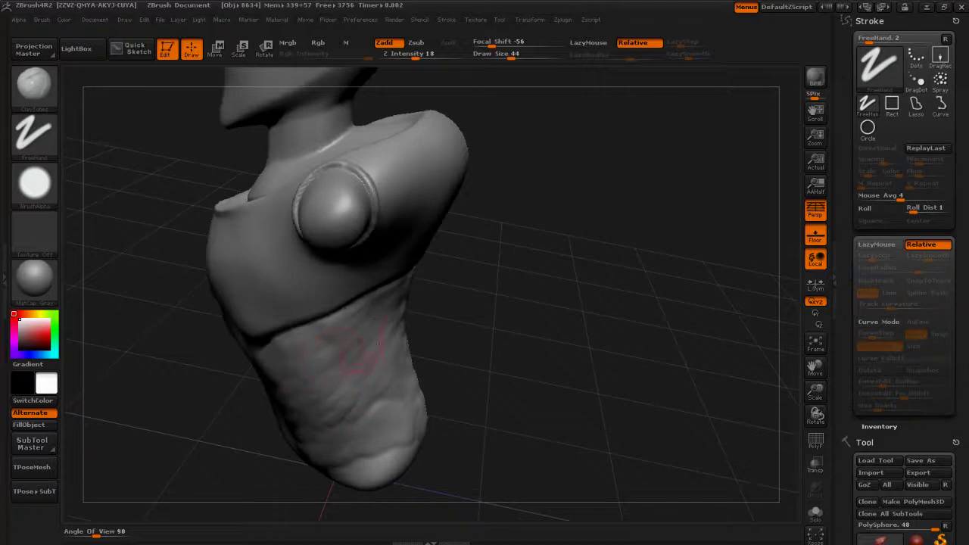
pyautogui.moveTo(473, 343)
pyautogui.mouseDown()
pyautogui.moveTo(460, 360)
pyautogui.moveTo(407, 358)
pyautogui.mouseUp()
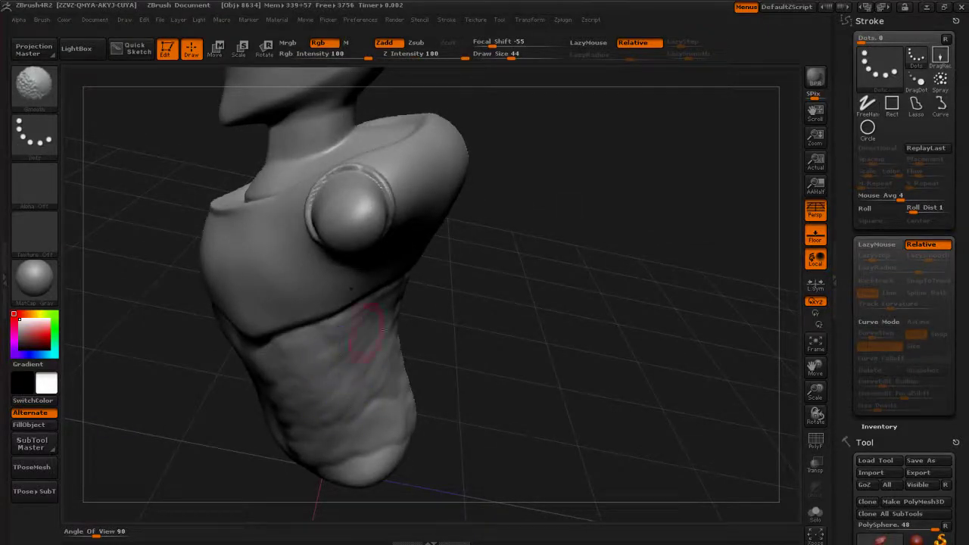
pyautogui.moveTo(401, 327); pyautogui.dragTo(411, 324)
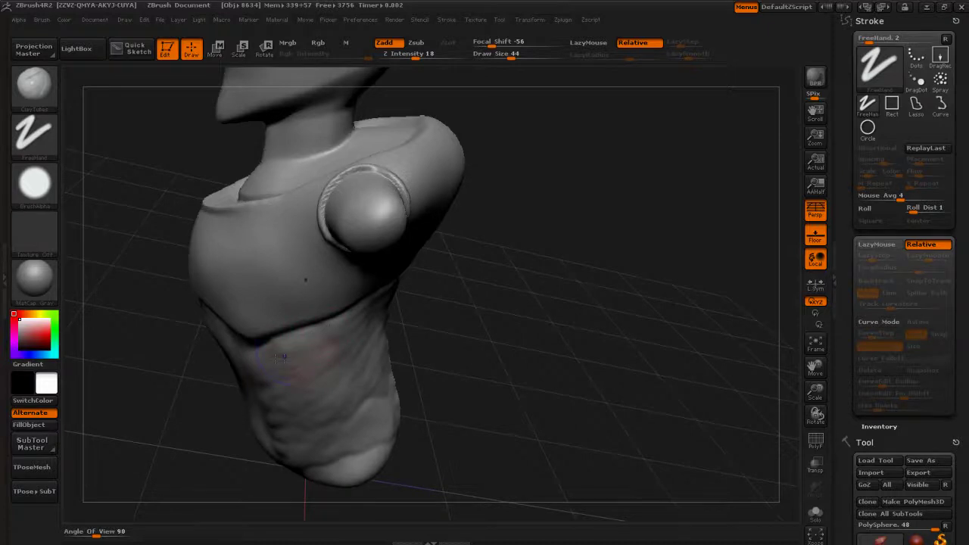
pyautogui.press('shift')
pyautogui.moveTo(301, 374)
pyautogui.keyDown('shift'); pyautogui.mouseDown()
pyautogui.moveTo(288, 403)
pyautogui.moveTo(348, 396)
pyautogui.mouseUp(); pyautogui.keyUp('shift')
# Step: Refine the lower abdomen and waist muscles with light ClayTubes strokes and smooth the transitions
pyautogui.moveTo(467, 373)
pyautogui.mouseDown()
pyautogui.moveTo(430, 379)
pyautogui.moveTo(509, 388)
pyautogui.mouseUp()
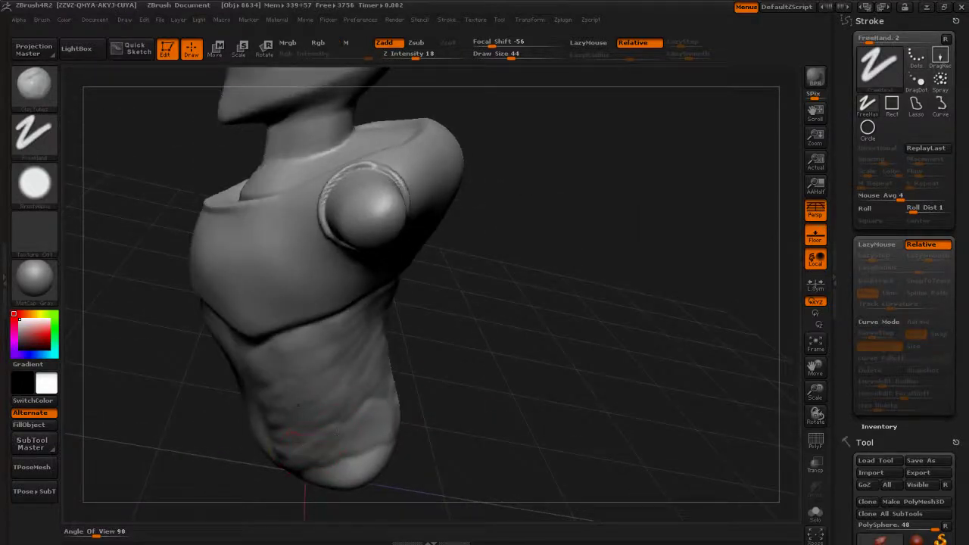
pyautogui.press('shift')
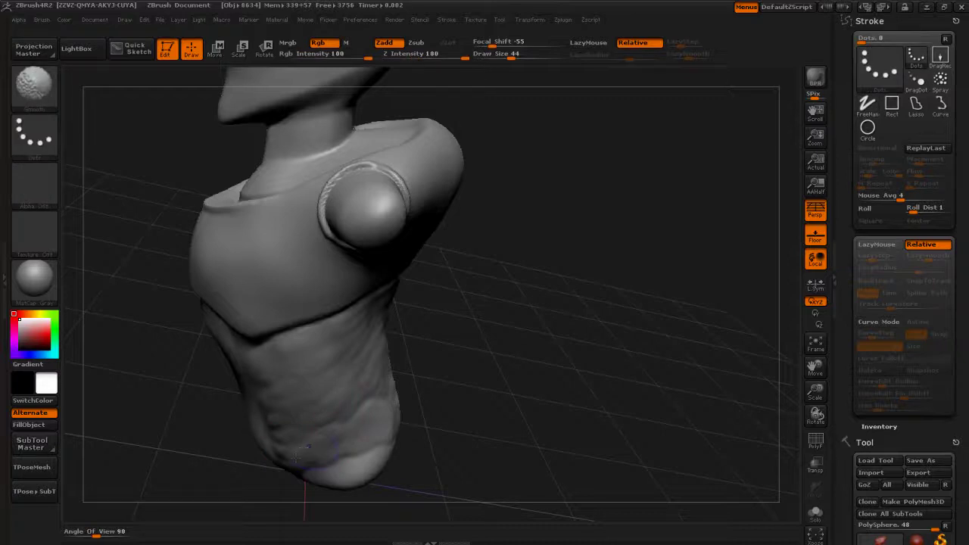
pyautogui.moveTo(457, 364); pyautogui.dragTo(435, 371)
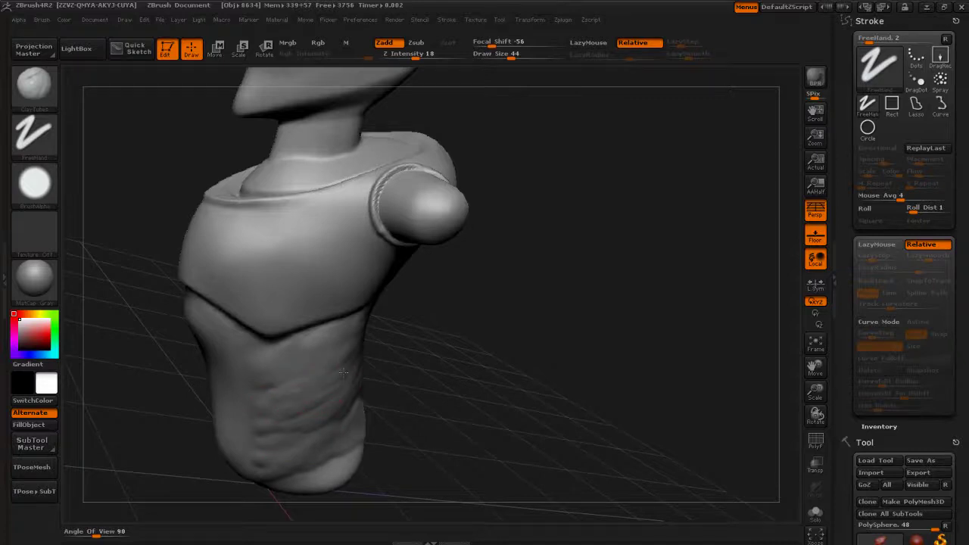
pyautogui.moveTo(407, 364); pyautogui.dragTo(349, 369)
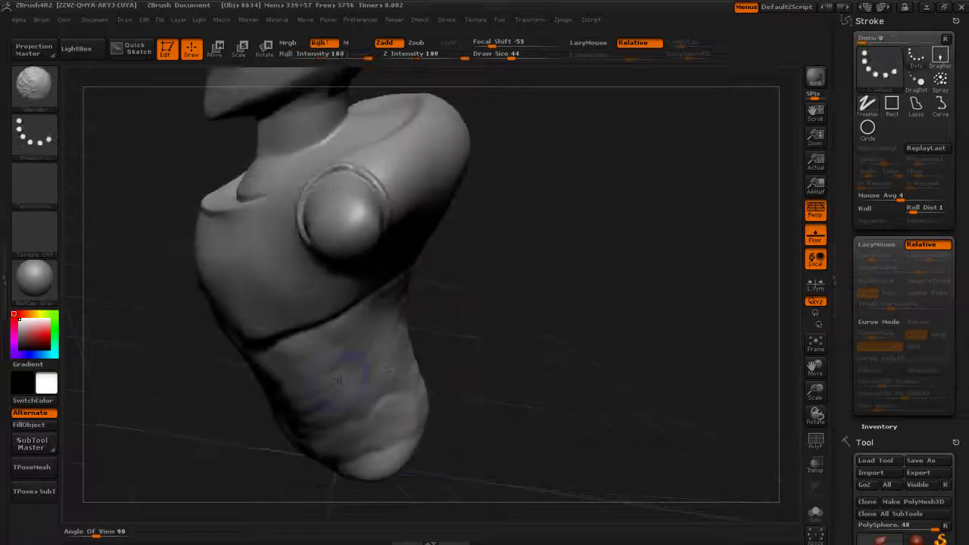
# Step: Soften the abdomen under the chest armour's edge and rework its front muscles with ClayTubes and Smooth strokes
pyautogui.moveTo(433, 371); pyautogui.dragTo(482, 355)
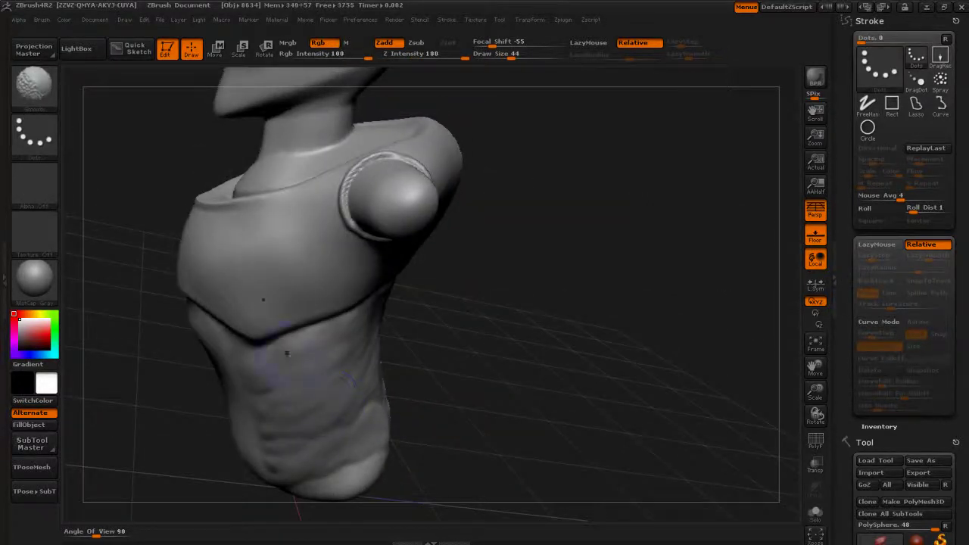
pyautogui.moveTo(407, 353); pyautogui.dragTo(243, 360)
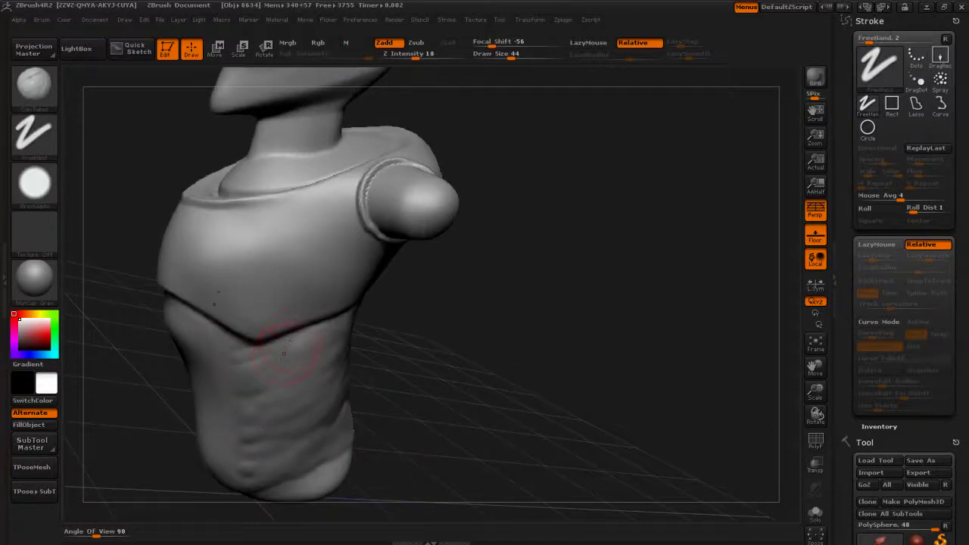
pyautogui.moveTo(317, 356); pyautogui.dragTo(274, 387)
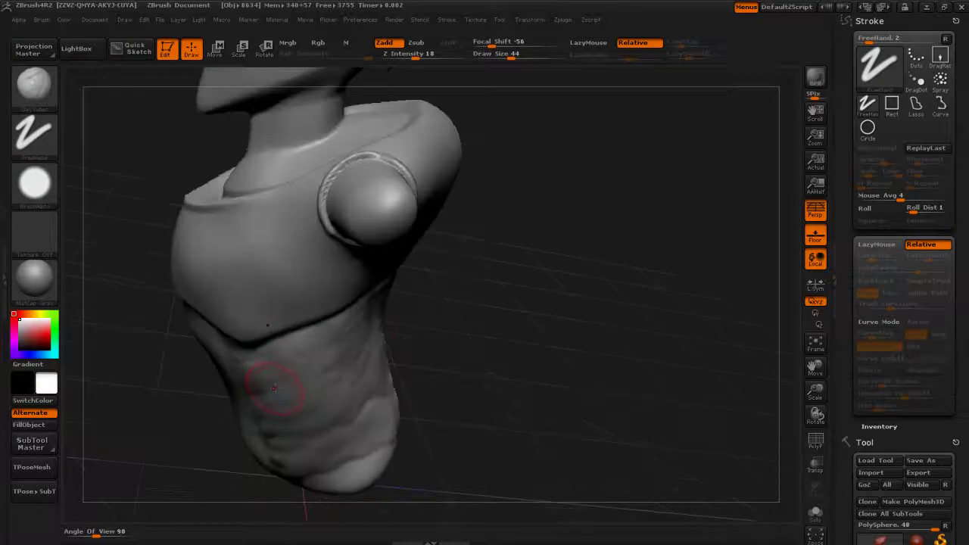
pyautogui.press('shift')
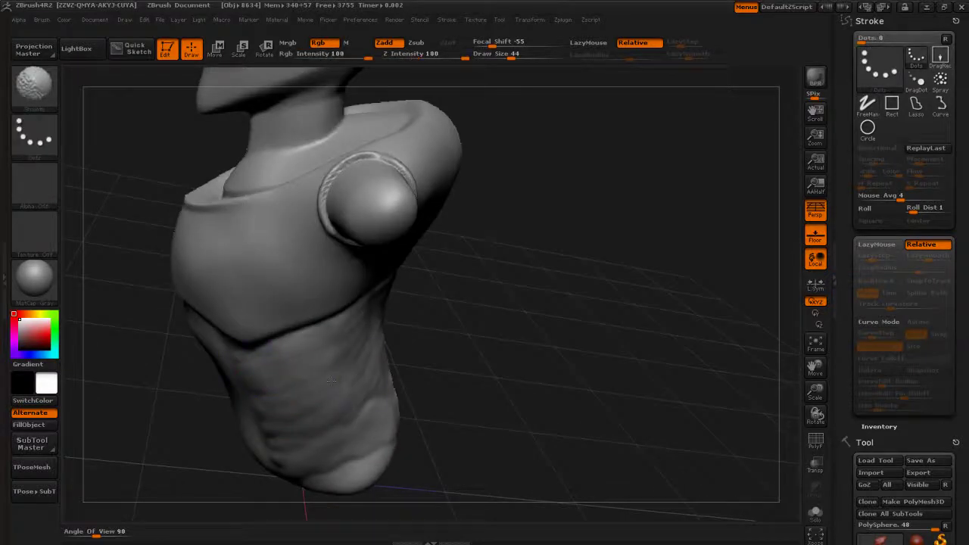
# Step: Touch up the middle of the flank with ClayTubes strokes and blend them with the Smooth brush
pyautogui.moveTo(514, 387); pyautogui.dragTo(469, 396)
pyautogui.press('shift')
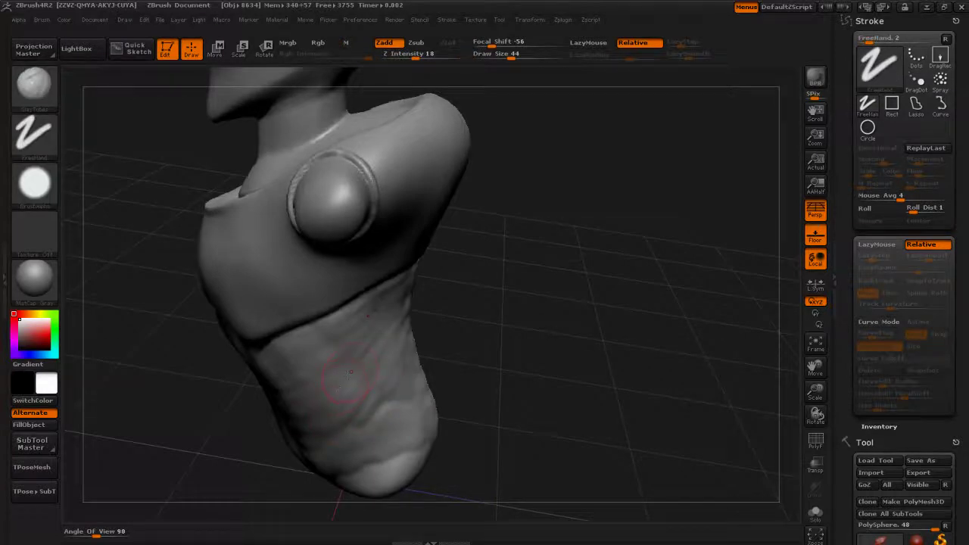
pyautogui.press('shift')
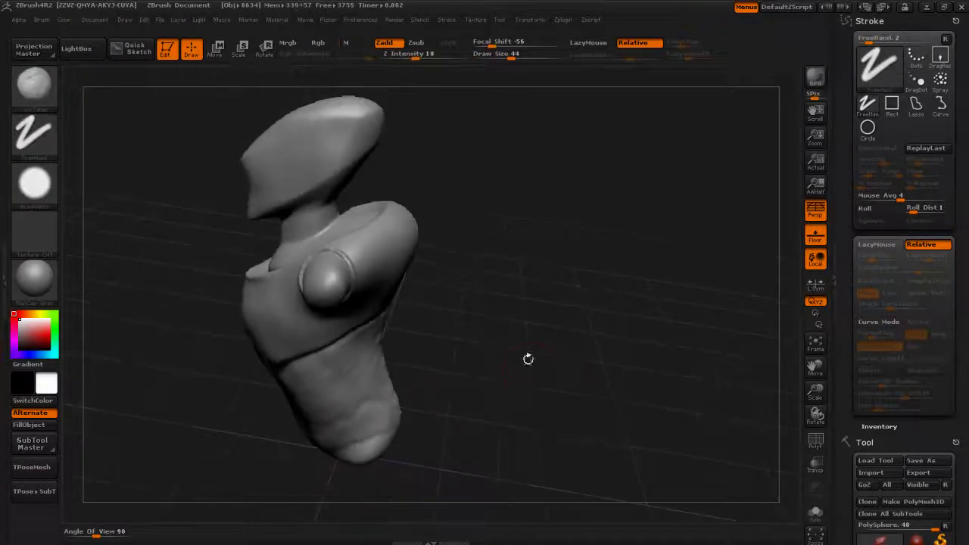